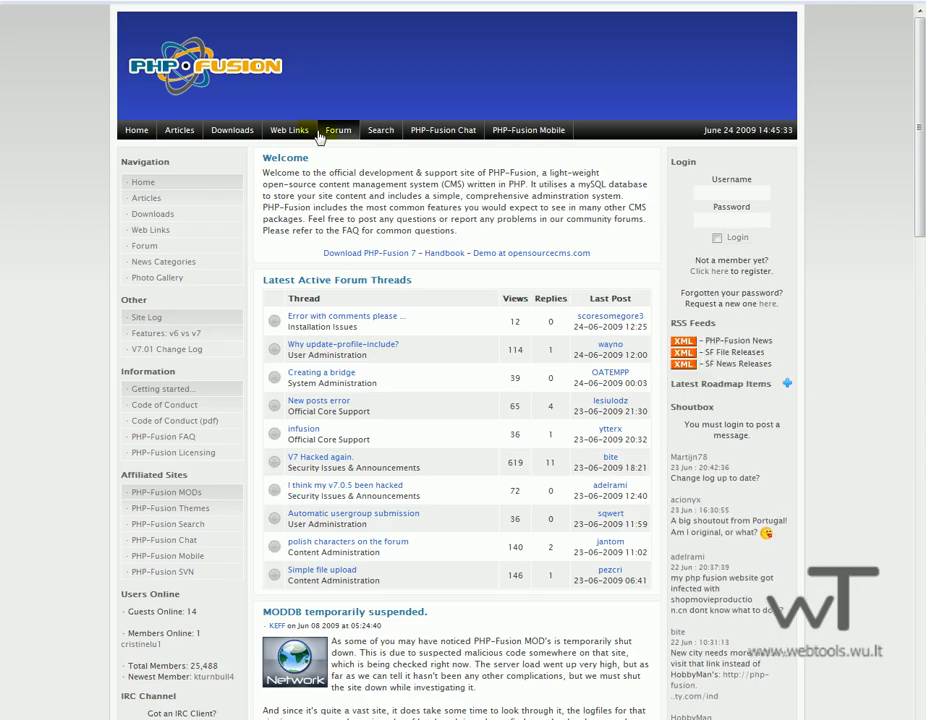
Download the PHP-Fusion 6.00.307 package (2.18Mb) from Downloads › PHP-Fusion 6 Core Archive.
{"action": "left_click", "coordinate": [219, 134]}
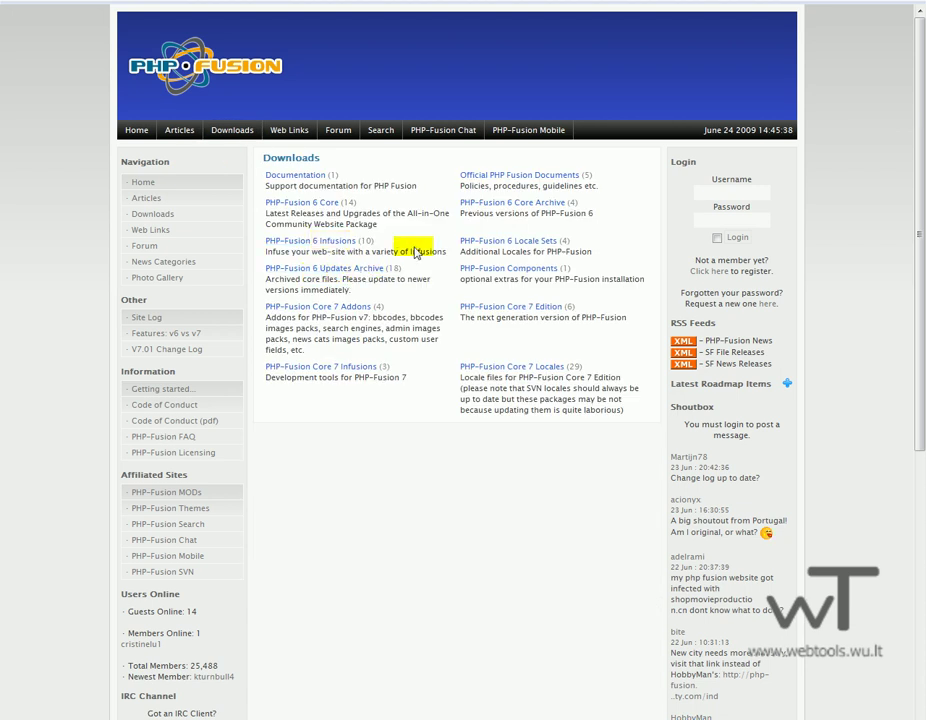
{"action": "left_click", "coordinate": [525, 200]}
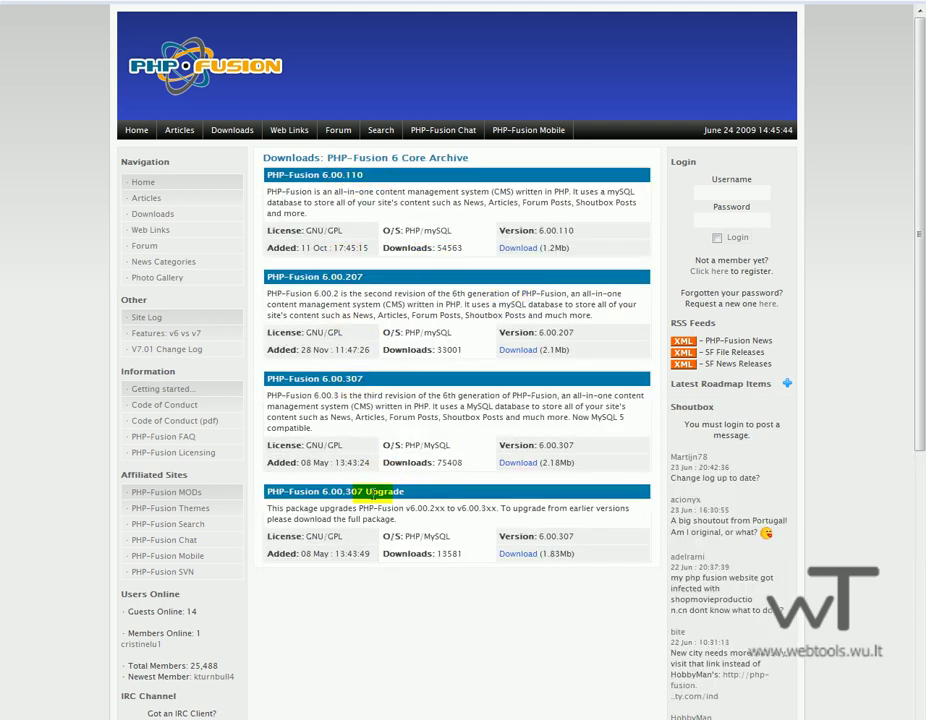
{"action": "left_click", "coordinate": [530, 465]}
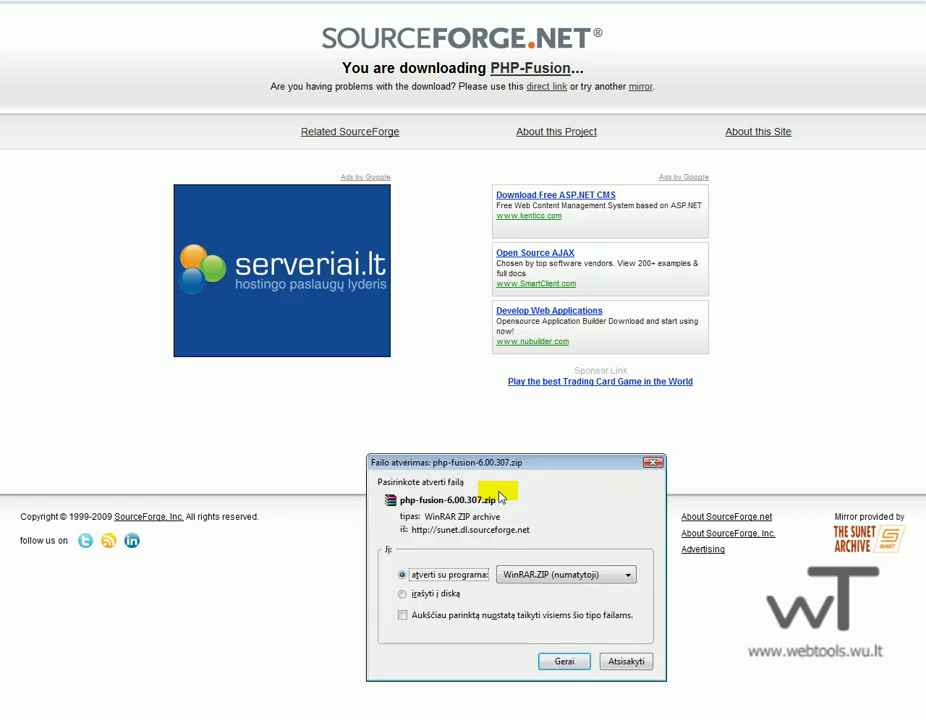
Confirm opening php-fusion-6.00.307.zip with WinRAR.
{"action": "left_click", "coordinate": [558, 601]}
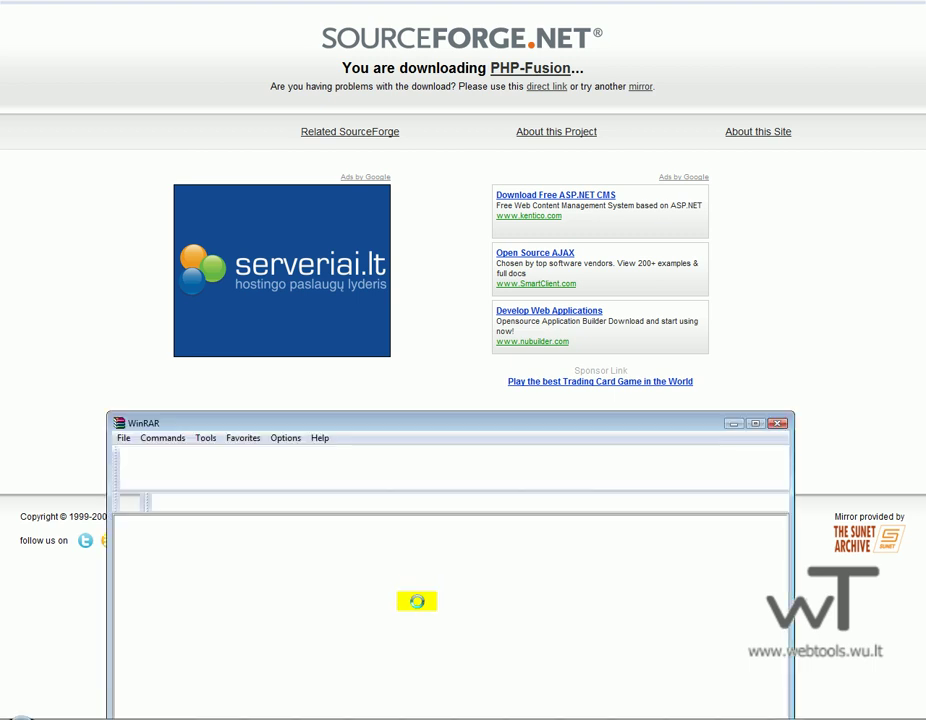
Dismiss WinRAR's license reminder and select the php-files folder in the archive.
{"action": "left_click_drag", "start_coordinate": [252, 620], "coordinate": [241, 433]}
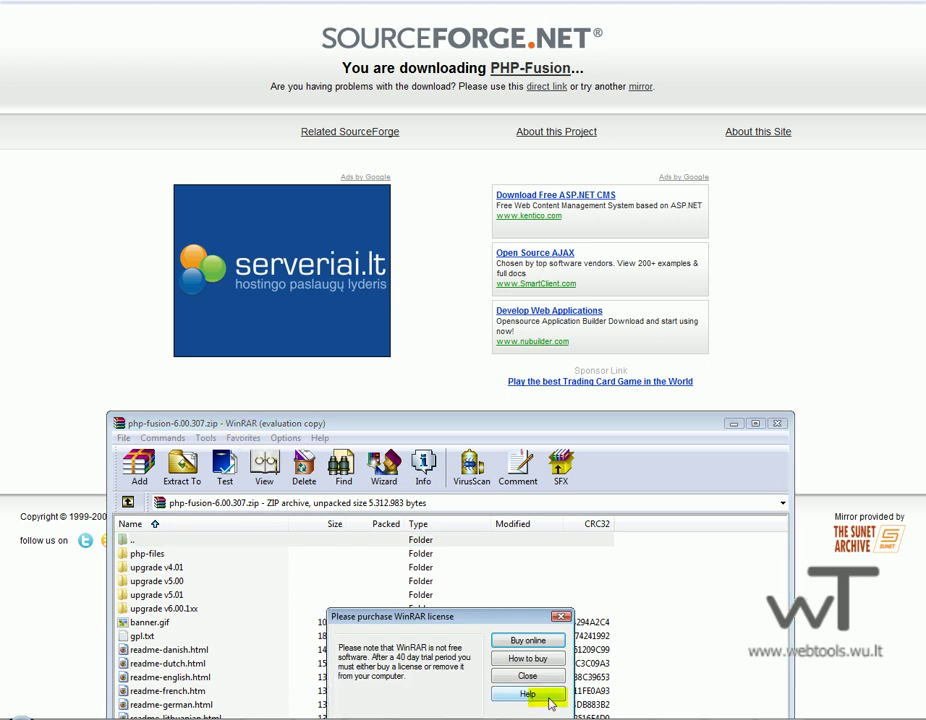
{"action": "left_click", "coordinate": [527, 676]}
{"action": "left_click_drag", "start_coordinate": [467, 426], "coordinate": [396, 229]}
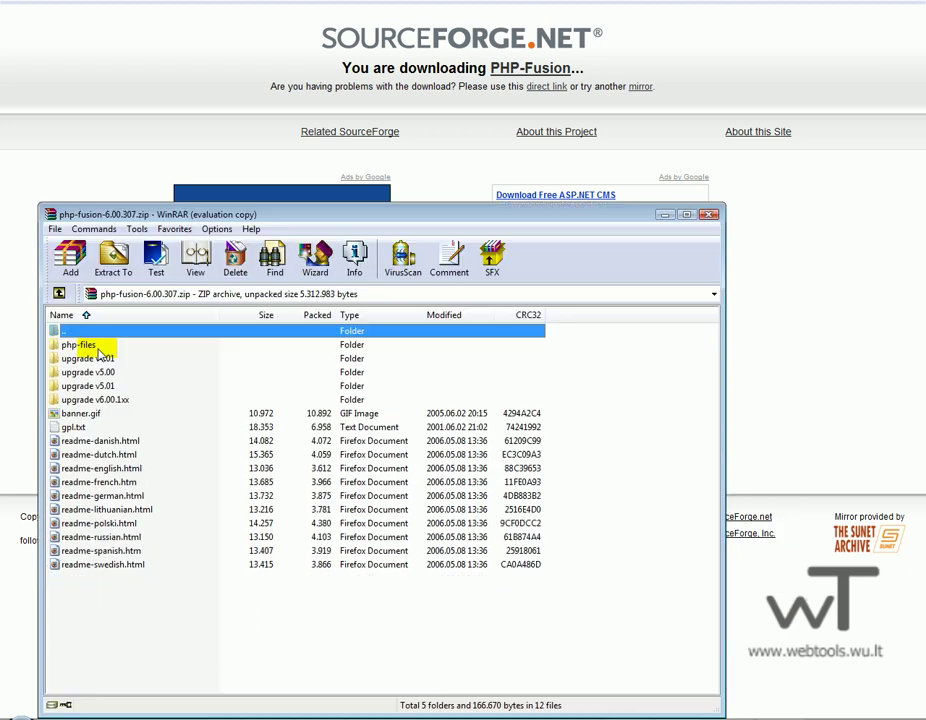
{"action": "left_click", "coordinate": [76, 344]}
Extract php-files into the php folder under the user's profile, then close WinRAR.
{"action": "left_click", "coordinate": [113, 260]}
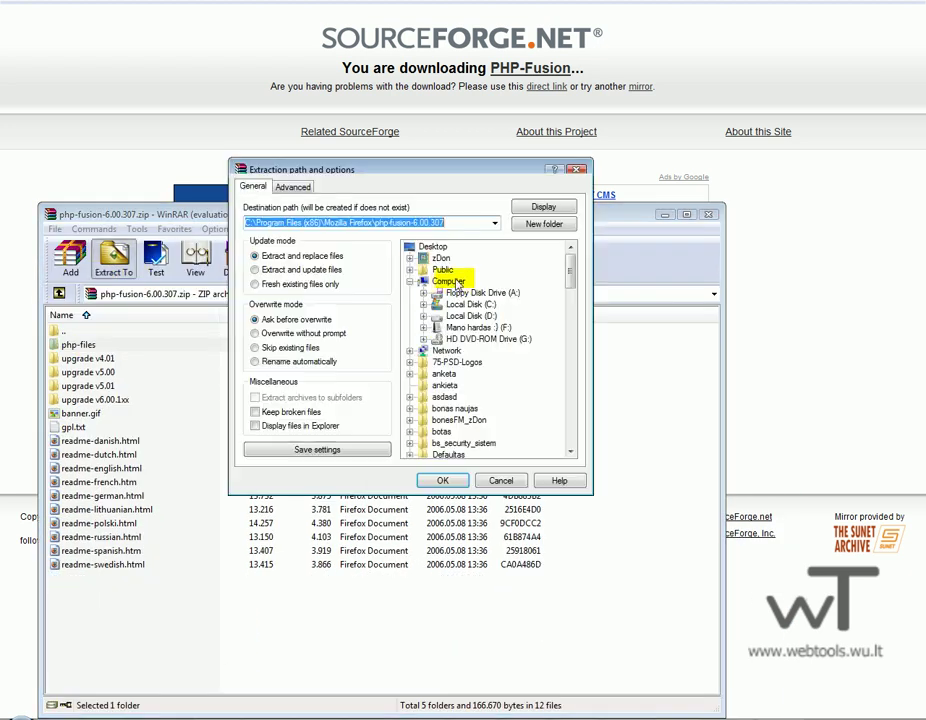
{"action": "left_click", "coordinate": [438, 248]}
{"action": "scroll", "coordinate": [483, 318], "scroll_direction": "down", "scroll_amount": 2}
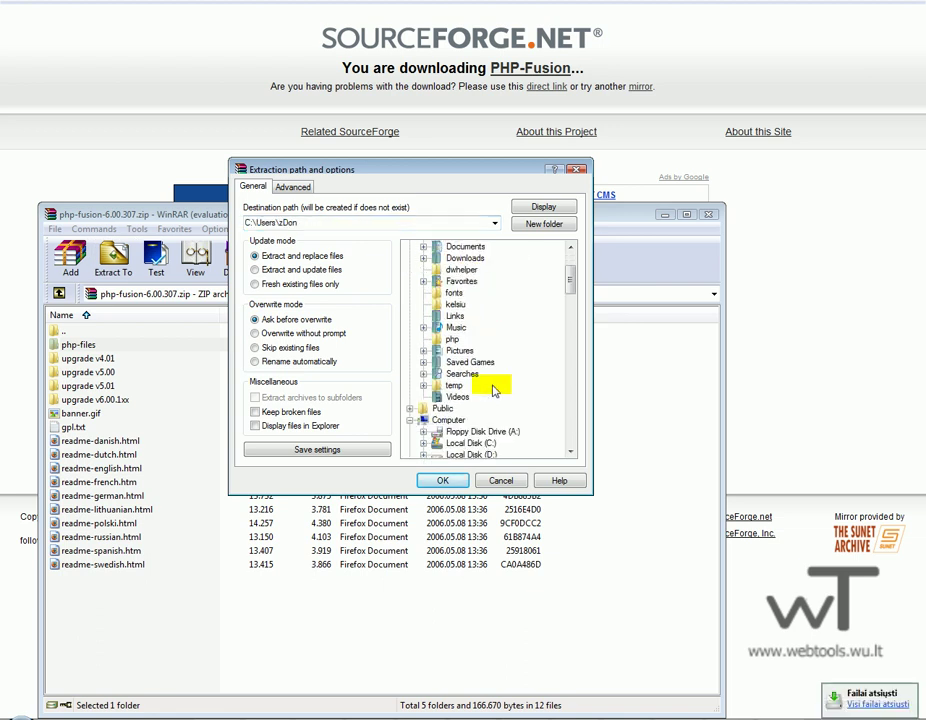
{"action": "scroll", "coordinate": [496, 384], "scroll_direction": "up", "scroll_amount": 1}
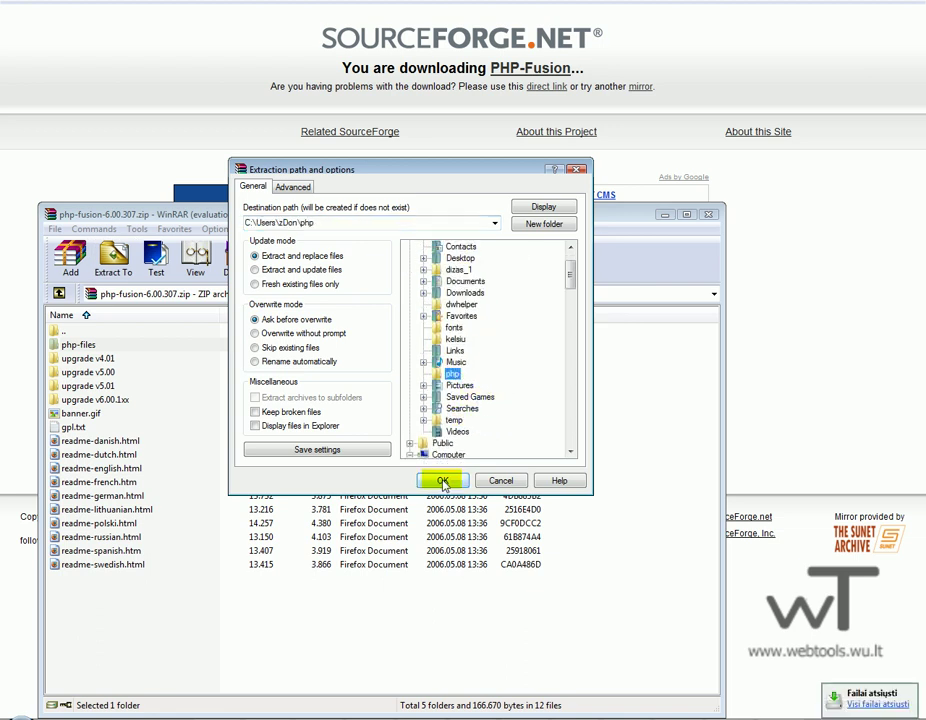
{"action": "left_click", "coordinate": [442, 480]}
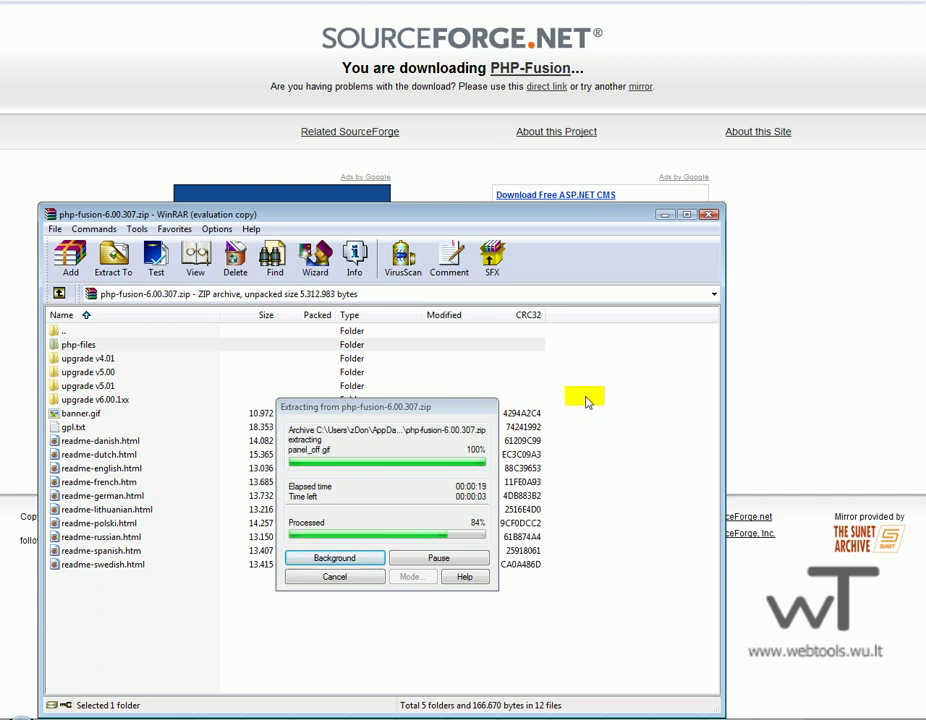
{"action": "left_click", "coordinate": [709, 215]}
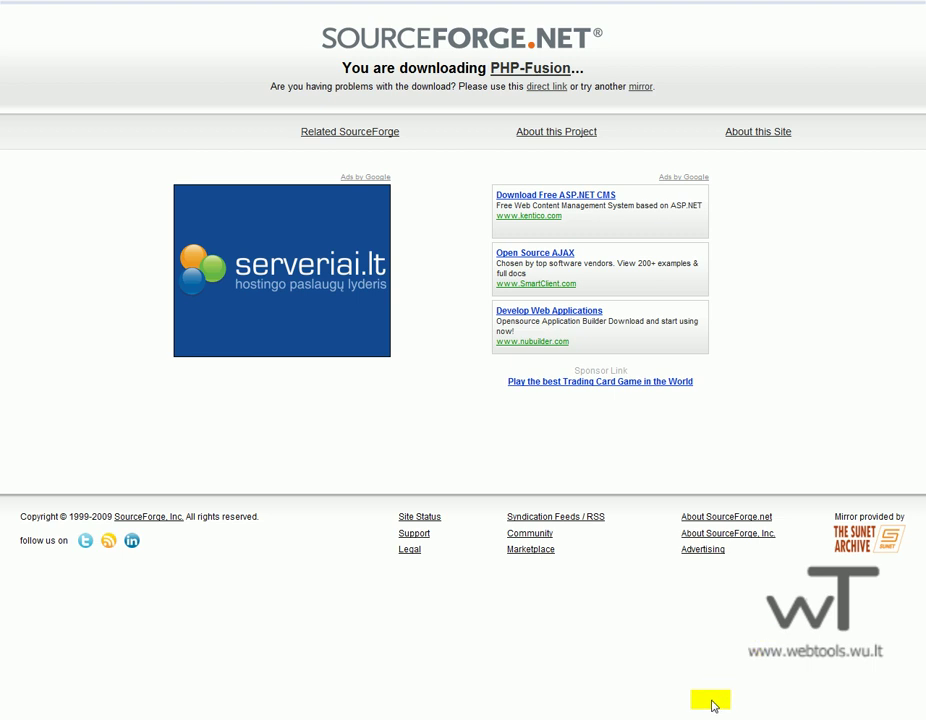
Exit Firefox full screen, check FileZilla's local php folder, and return to Firefox.
{"action": "key", "text": "F11"}
{"action": "key", "text": "alt+Tab"}
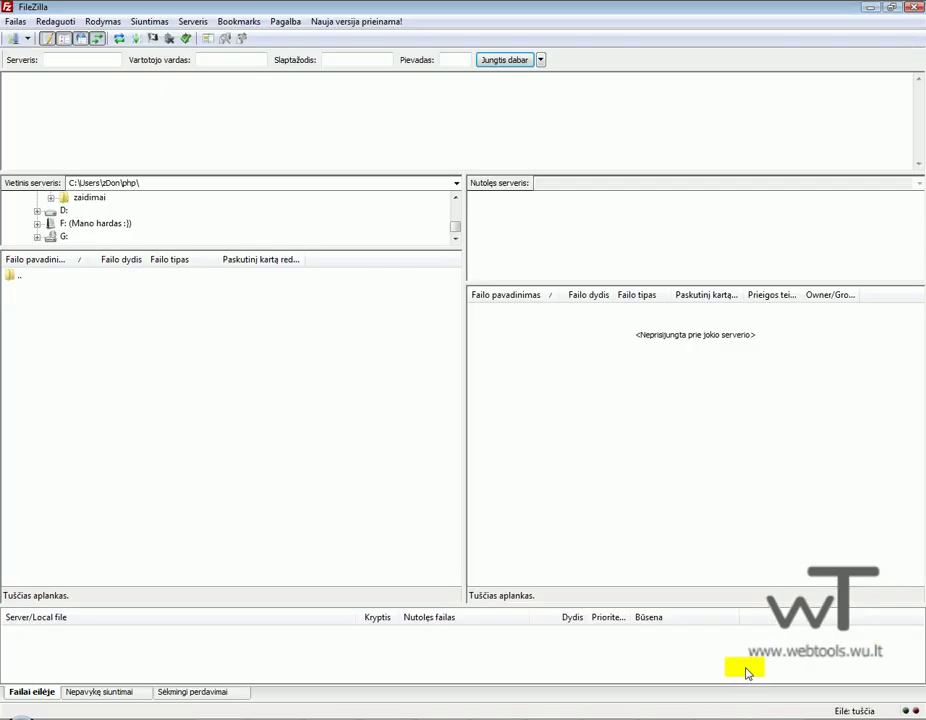
{"action": "left_click", "coordinate": [344, 333]}
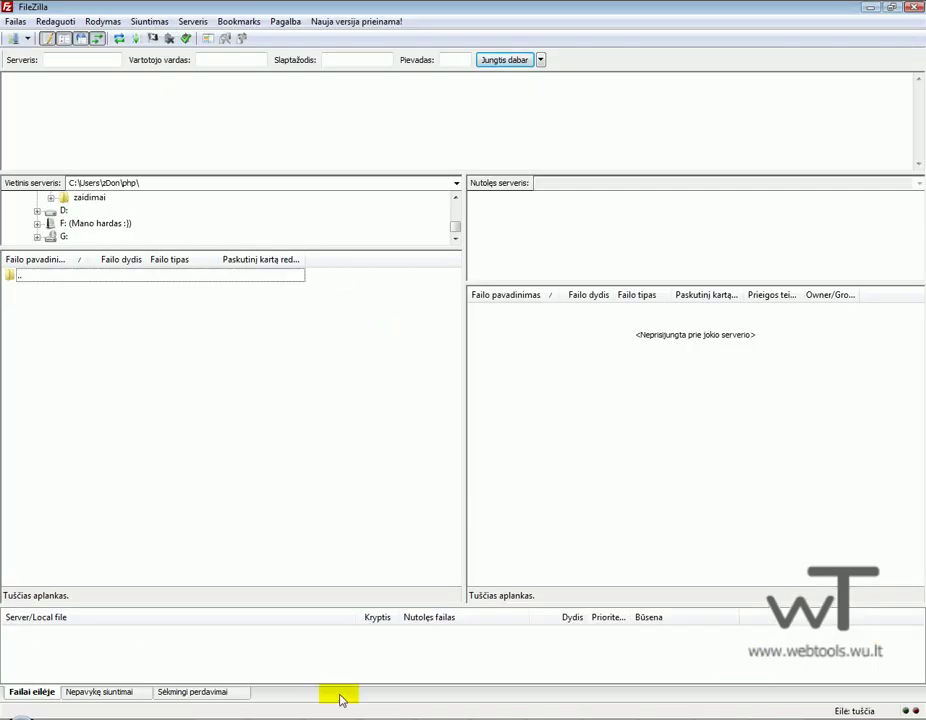
{"action": "key", "text": "alt+Tab"}
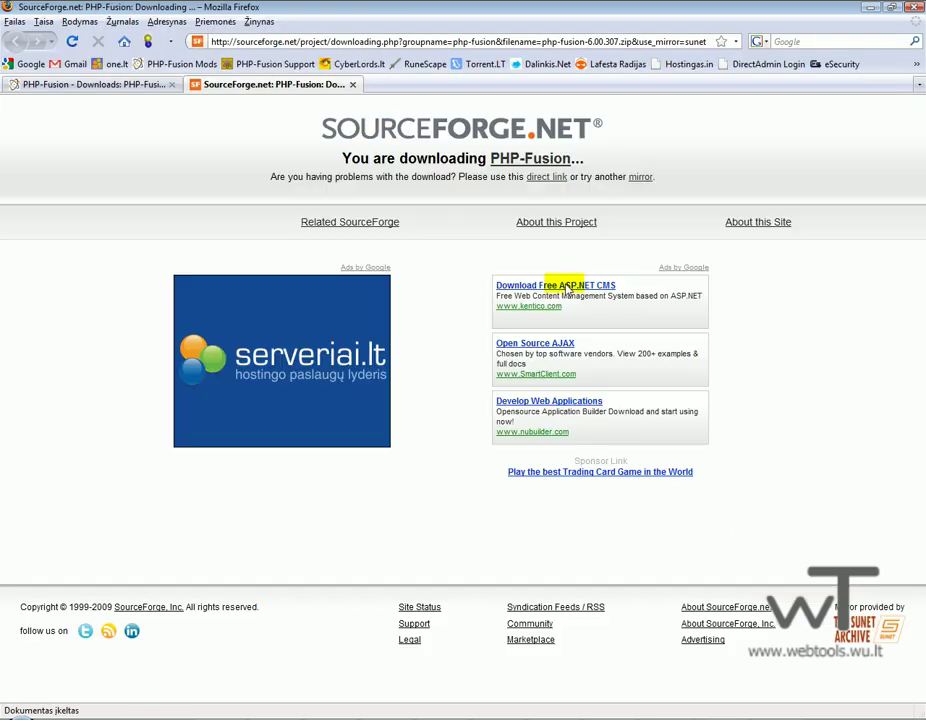
Try logging in on the Hostingas.in home page with the account username and password.
{"action": "left_click", "coordinate": [708, 64]}
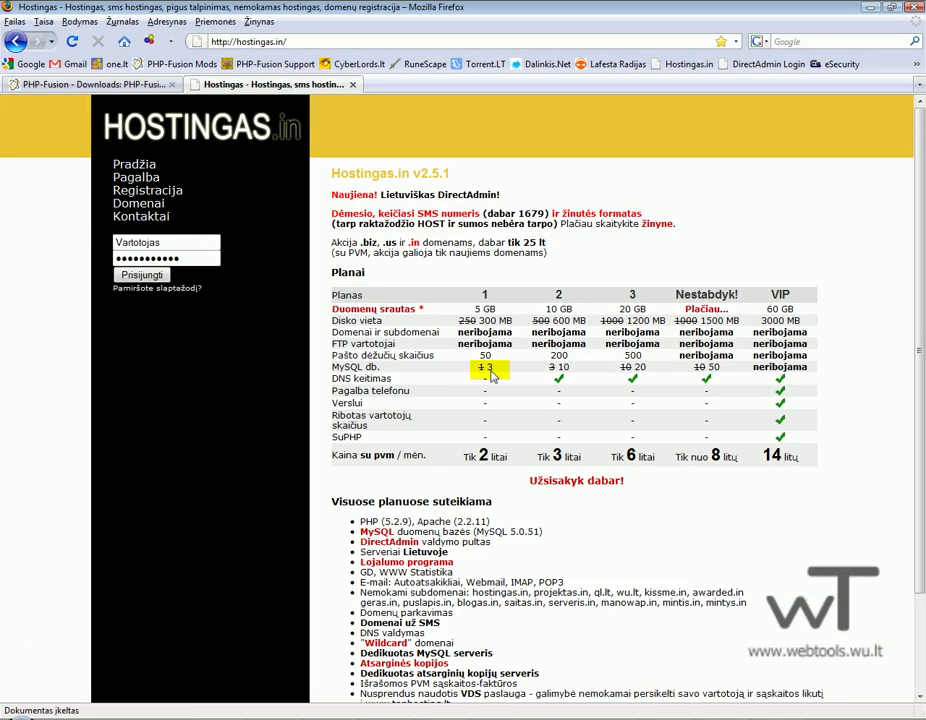
{"action": "left_click", "coordinate": [184, 241]}
{"action": "type", "text": "g"}
{"action": "left_click", "coordinate": [160, 258]}
{"action": "type", "text": "***********"}
{"action": "left_click", "coordinate": [140, 274]}
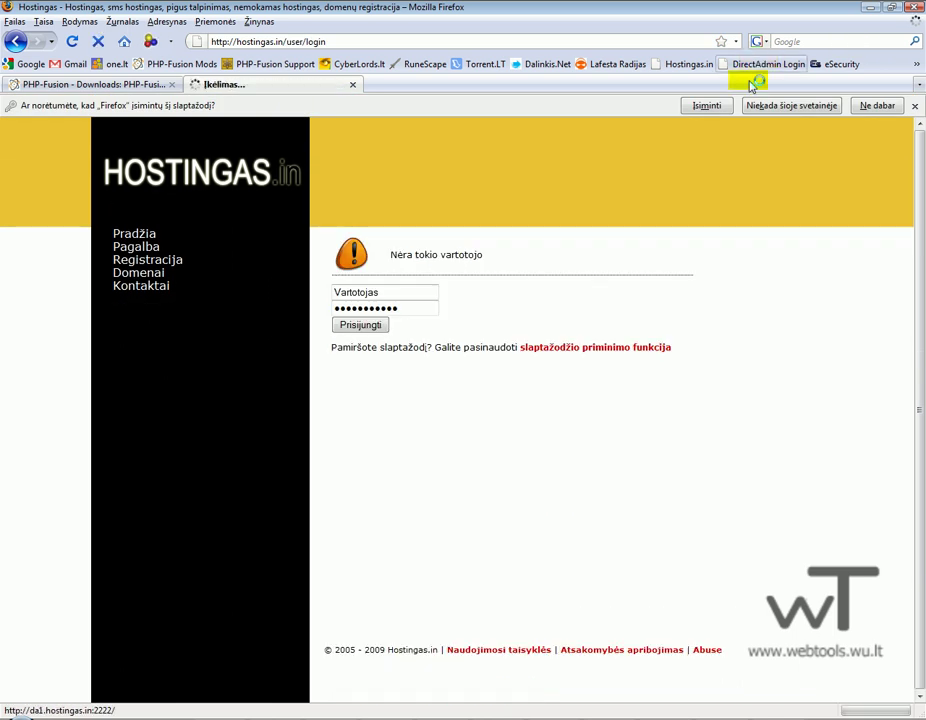
Log in to DirectAdmin using the saved username and autofilled password.
{"action": "left_click", "coordinate": [762, 64]}
{"action": "left_click", "coordinate": [496, 207]}
{"action": "left_click", "coordinate": [496, 209]}
{"action": "left_click", "coordinate": [488, 227]}
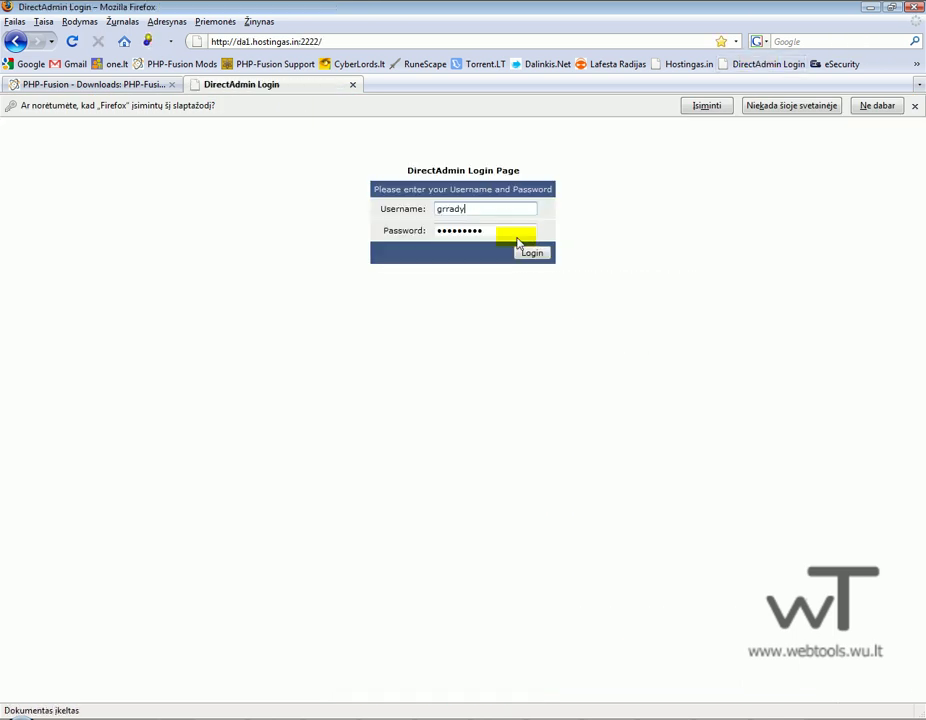
{"action": "left_click", "coordinate": [530, 252]}
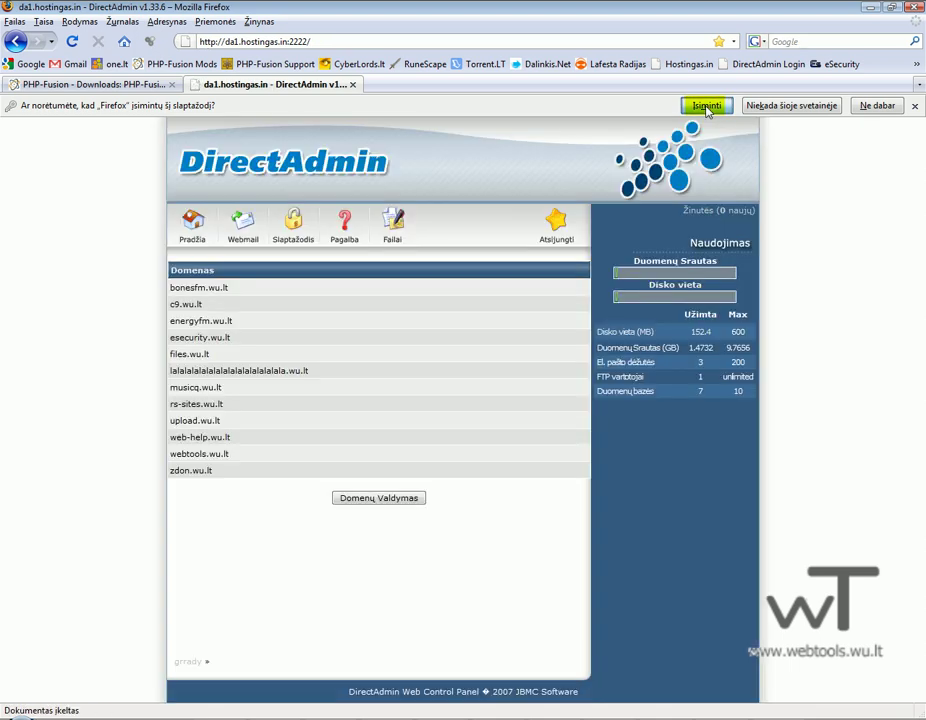
Let Firefox remember the password, then create domain tes-webtools.wu.lt under Domenų Valdymas.
{"action": "left_click", "coordinate": [706, 106]}
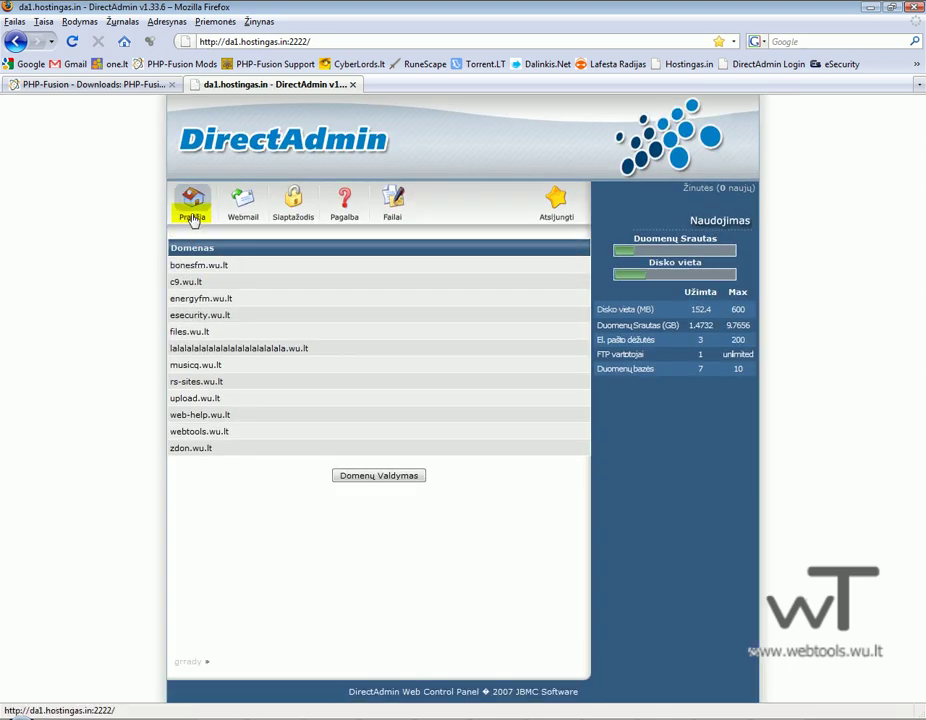
{"action": "left_click", "coordinate": [365, 476]}
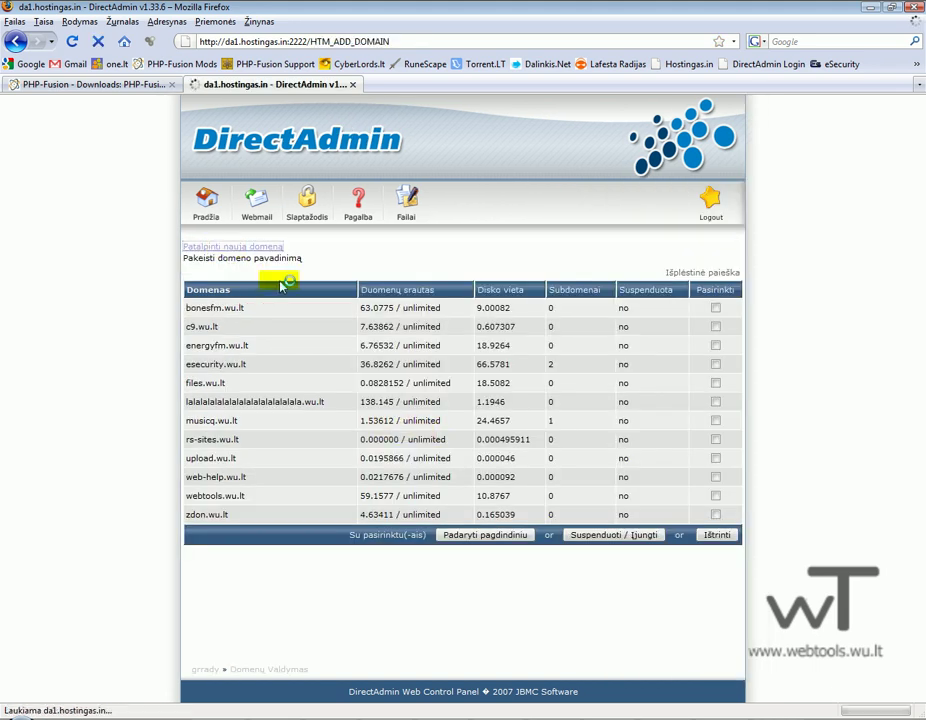
{"action": "left_click", "coordinate": [228, 254]}
{"action": "left_click", "coordinate": [368, 266]}
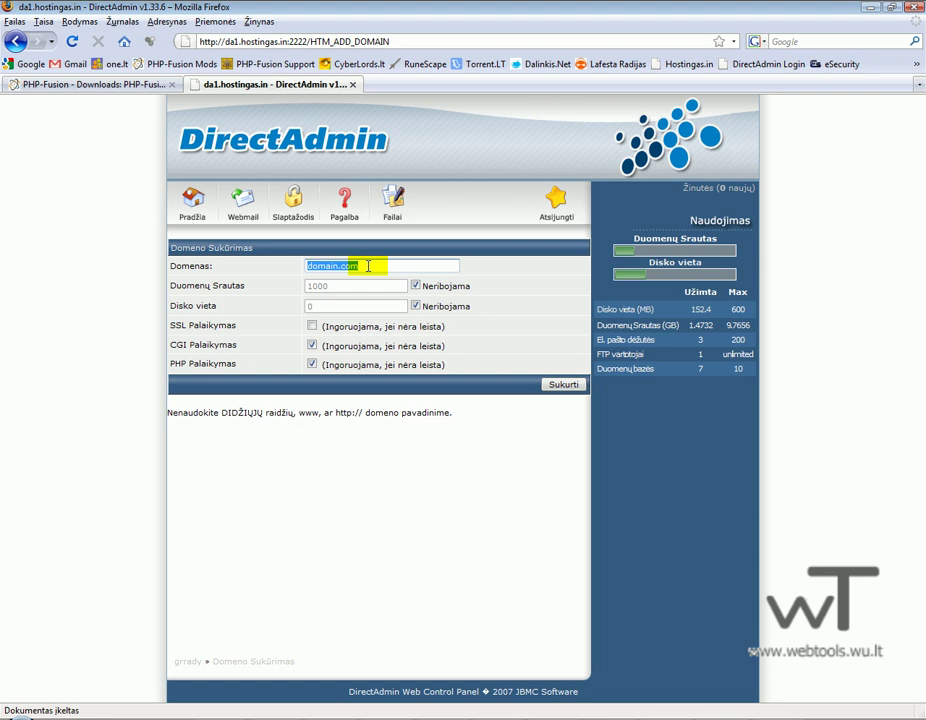
{"action": "type", "text": "tes"}
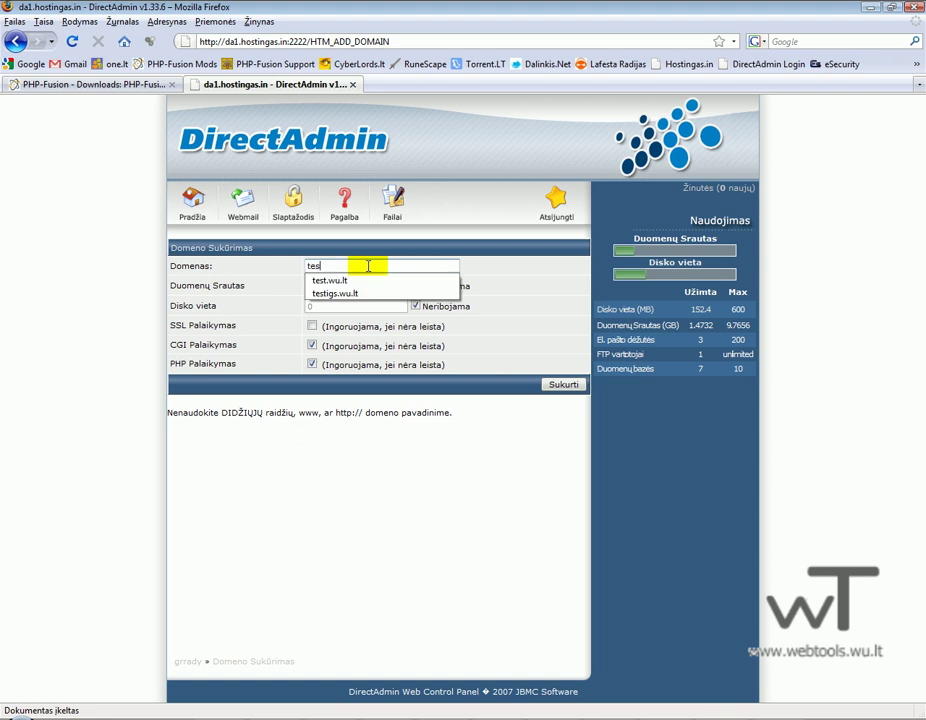
{"action": "type", "text": "-webtools.wu.lt"}
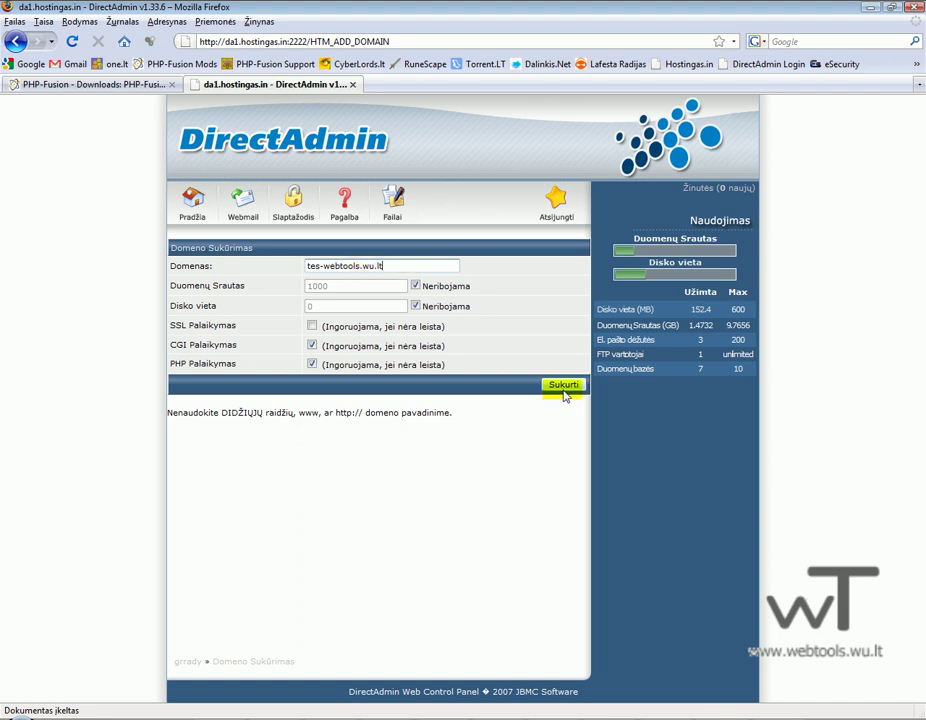
{"action": "left_click", "coordinate": [563, 384]}
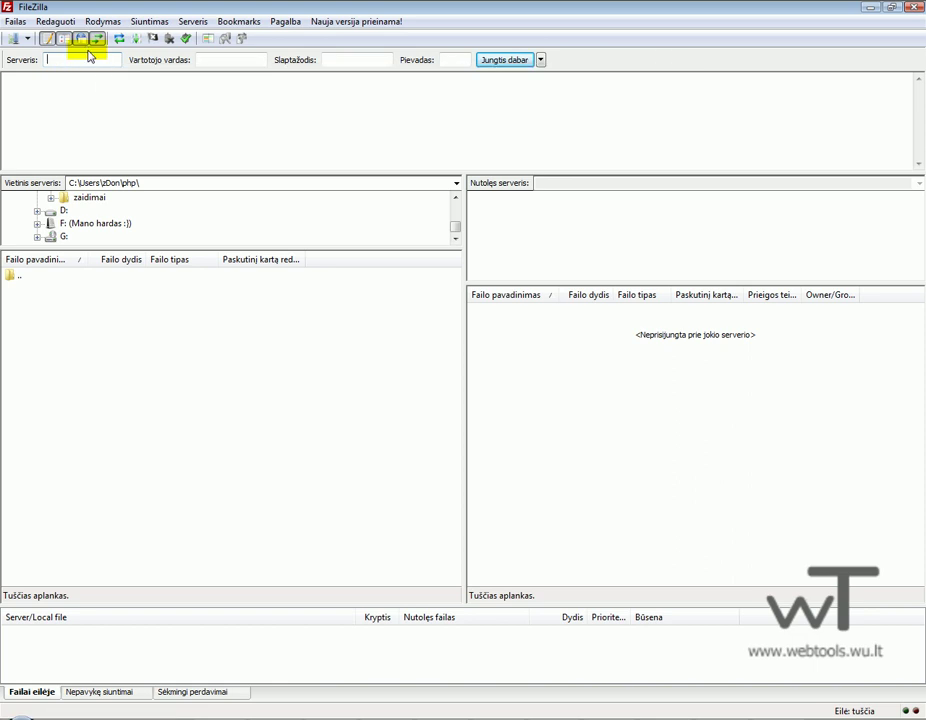
Connect FileZilla to the account's FTP server.
{"action": "left_click", "coordinate": [86, 61]}
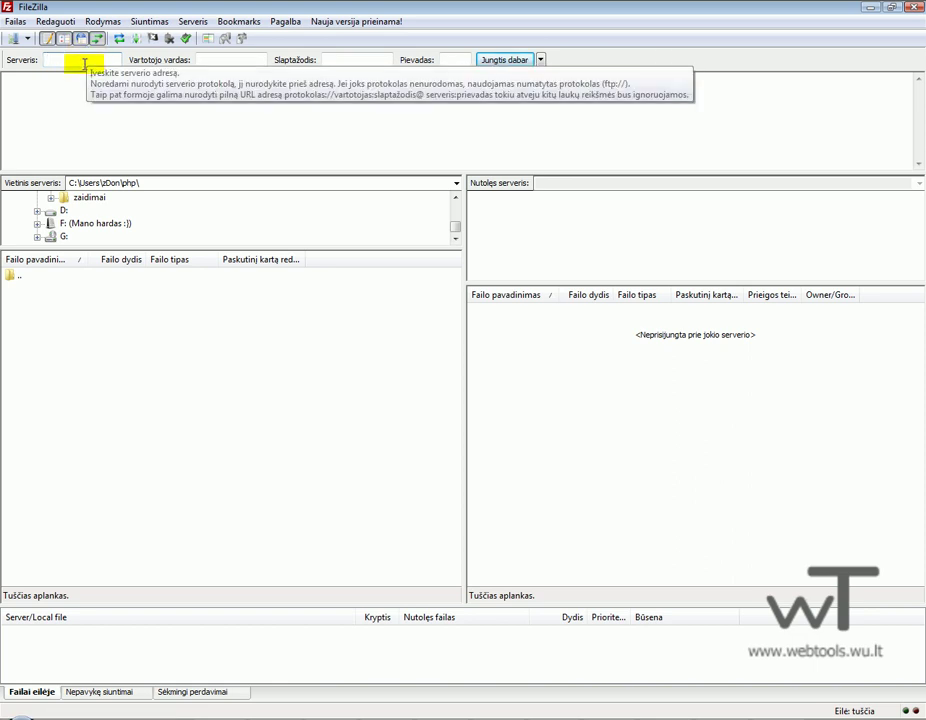
{"action": "type", "text": "ftp1.hostingas.in"}
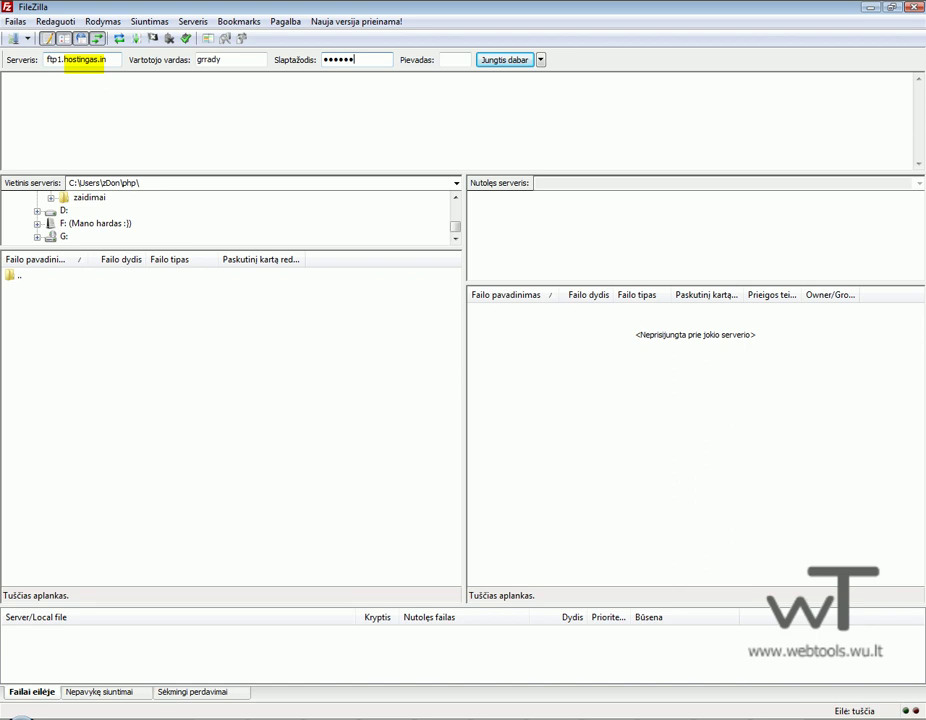
{"action": "type", "text": "***"}
{"action": "key", "text": "Return"}
Delete cgi-bin and index.html from tes-webtools.wu.lt/public_html on the server.
{"action": "left_click", "coordinate": [221, 391]}
{"action": "double_click", "coordinate": [500, 324]}
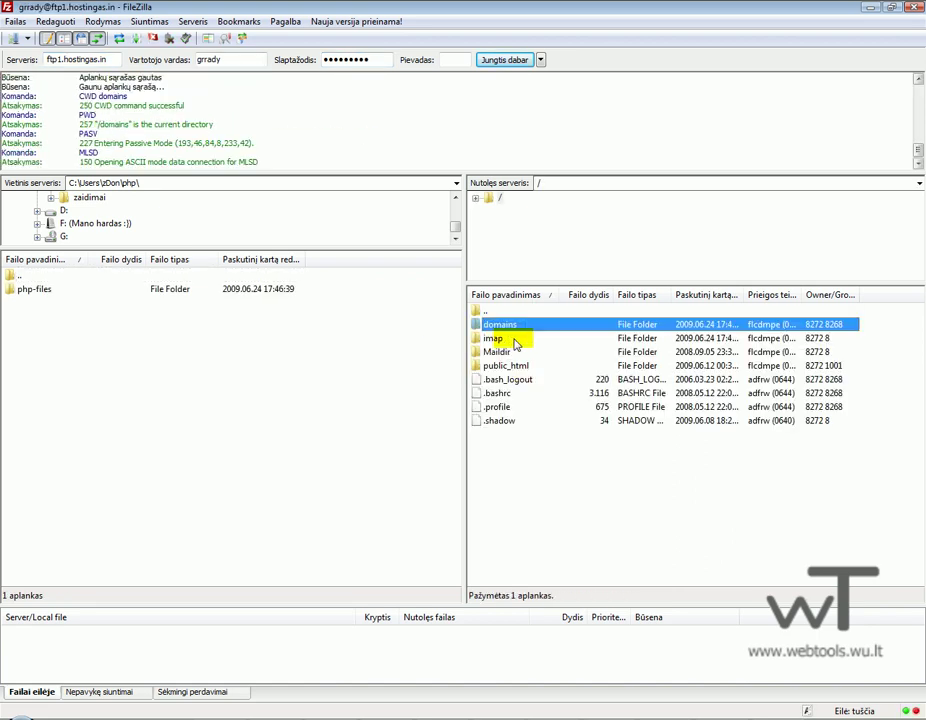
{"action": "left_click", "coordinate": [524, 489]}
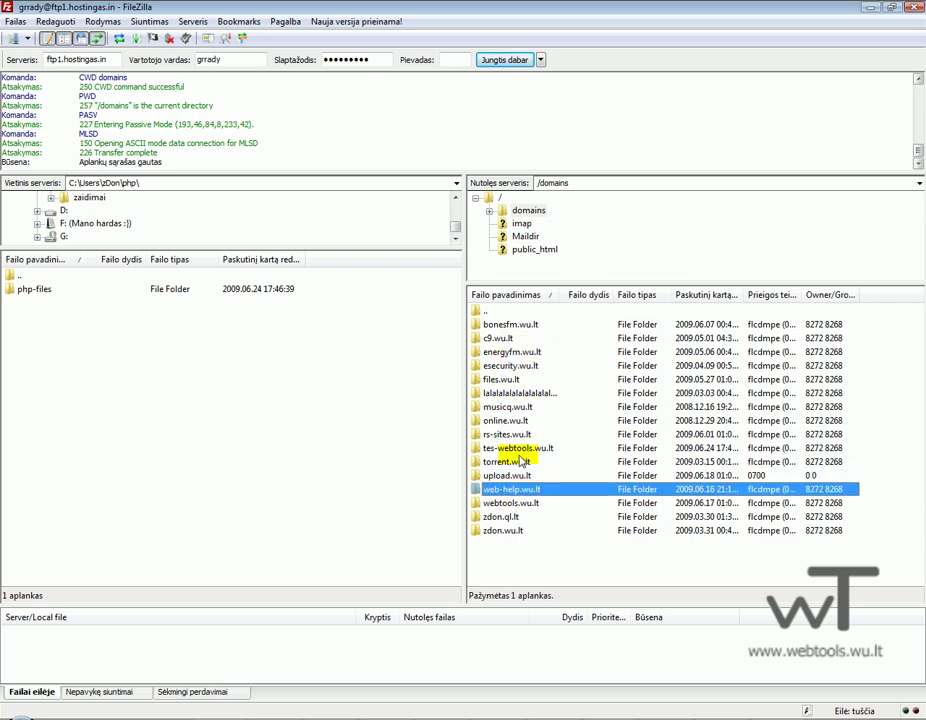
{"action": "double_click", "coordinate": [515, 448]}
{"action": "double_click", "coordinate": [504, 353]}
{"action": "left_click_drag", "start_coordinate": [534, 360], "coordinate": [499, 330]}
{"action": "key", "text": "Delete"}
{"action": "key", "text": "Return"}
Open the local php-files folder and select all its contents.
{"action": "left_click", "coordinate": [89, 297]}
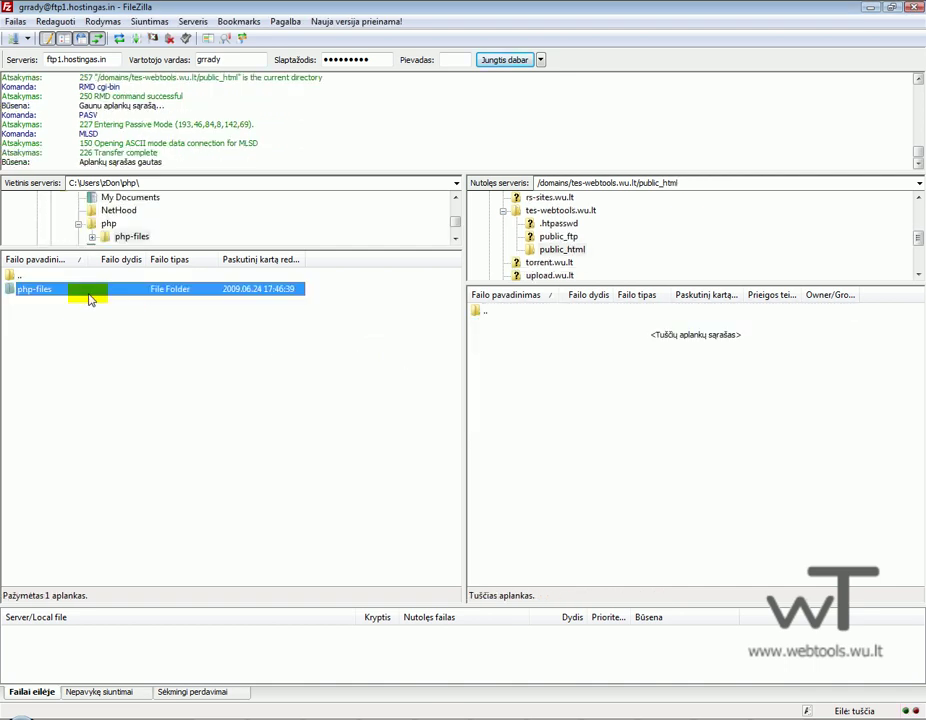
{"action": "double_click", "coordinate": [89, 297]}
{"action": "left_click", "coordinate": [107, 467]}
{"action": "key", "text": "ctrl+a"}
Upload all selected php-files contents to public_html, then check the DirectAdmin home page.
{"action": "right_click", "coordinate": [112, 479]}
{"action": "left_click", "coordinate": [122, 474]}
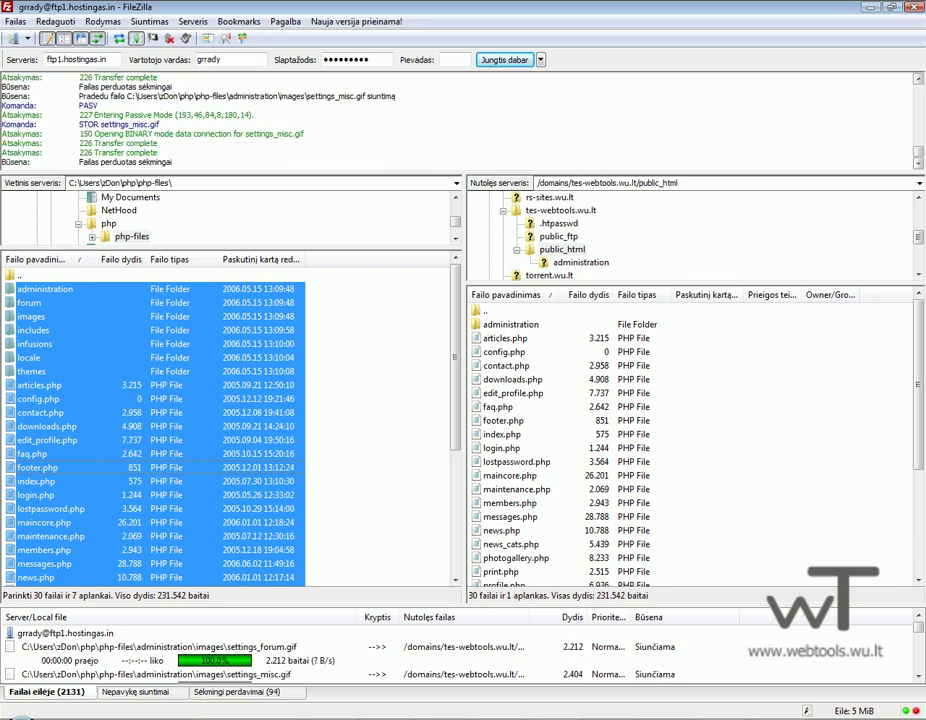
{"action": "right_click", "coordinate": [740, 719]}
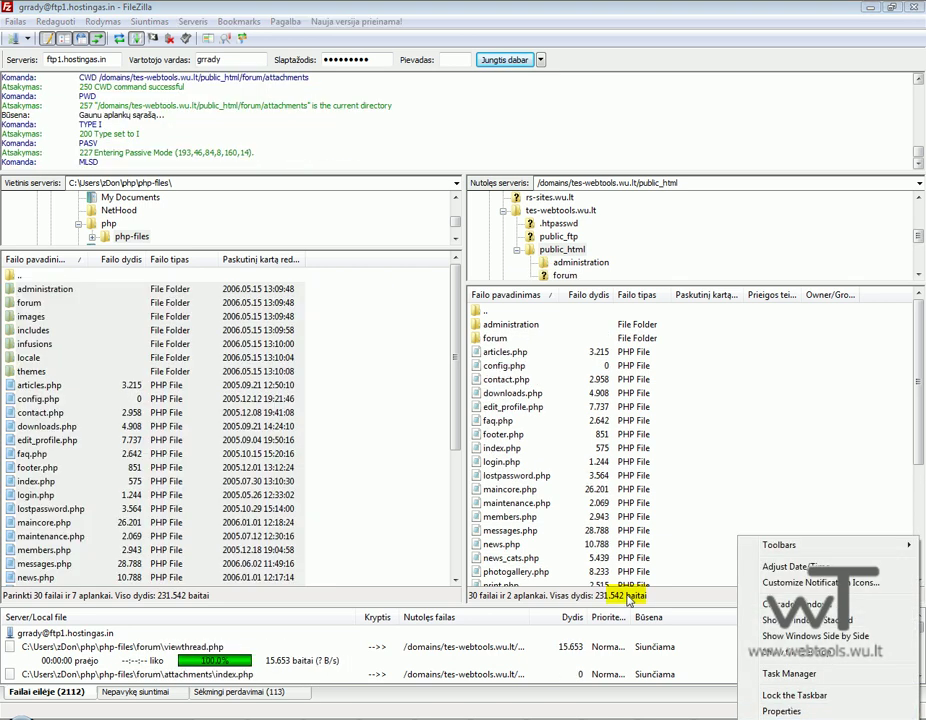
{"action": "left_click", "coordinate": [672, 517]}
{"action": "left_click", "coordinate": [672, 517]}
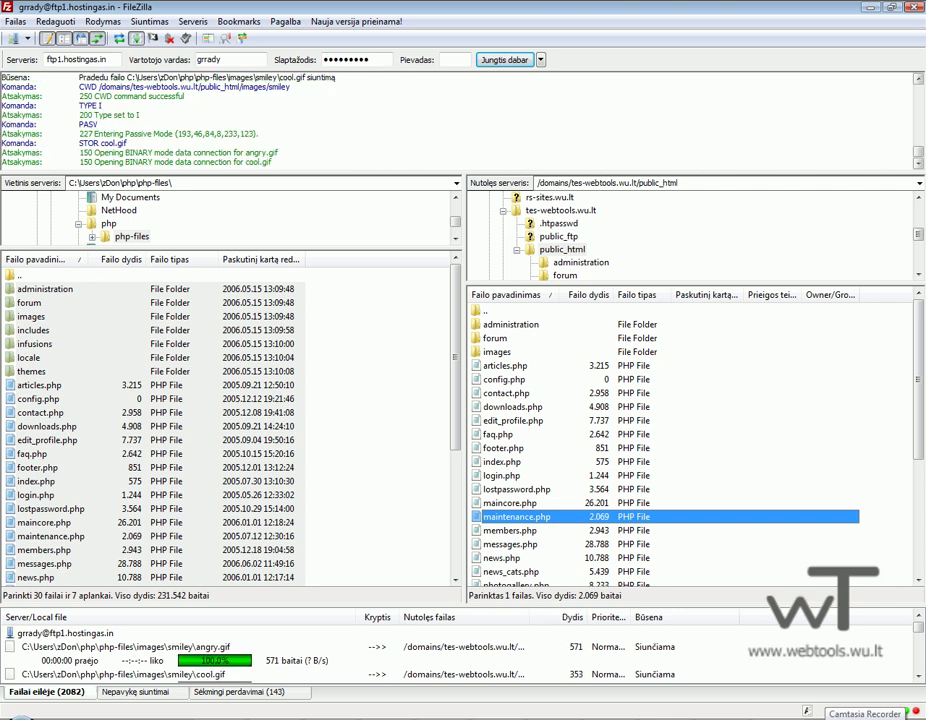
{"action": "left_click", "coordinate": [718, 714]}
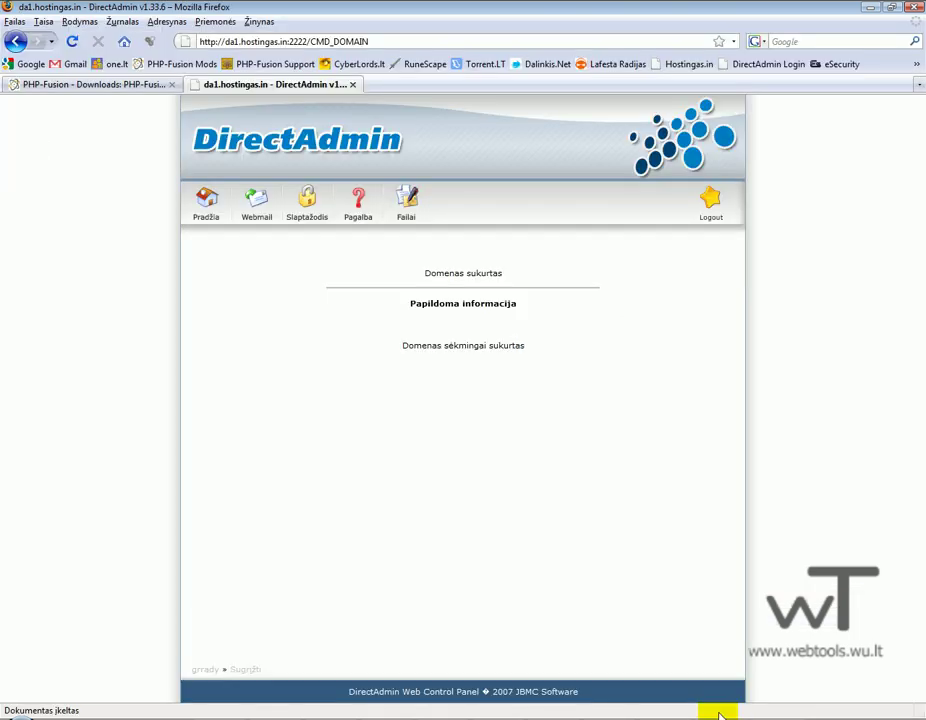
{"action": "left_click", "coordinate": [209, 205]}
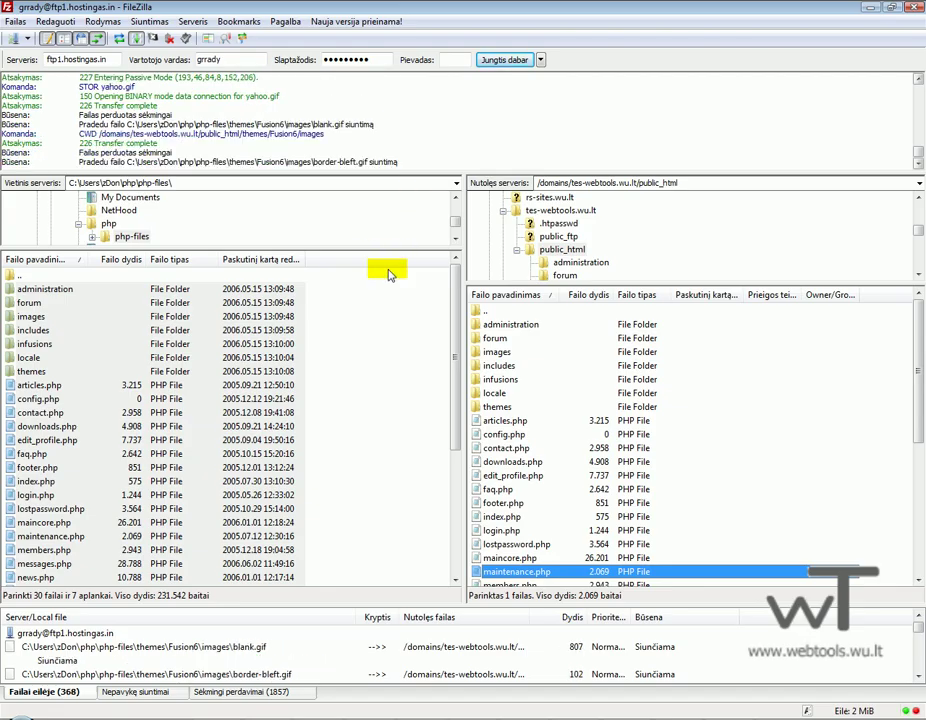
Enlarge the remote file list and shrink the message log to watch the upload.
{"action": "left_click", "coordinate": [389, 279]}
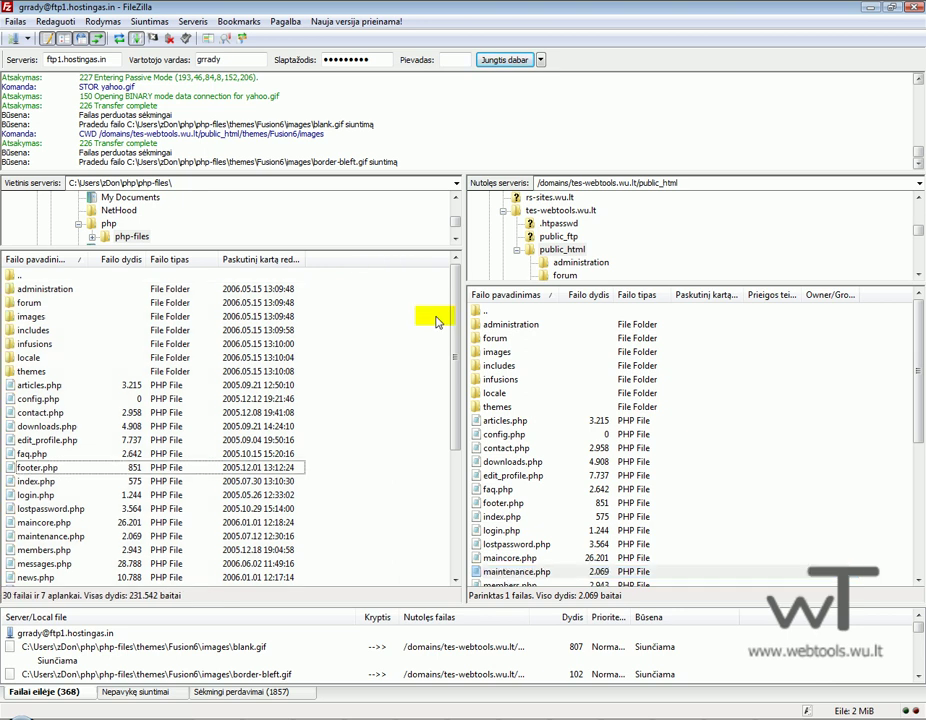
{"action": "left_click", "coordinate": [541, 314]}
{"action": "left_click_drag", "start_coordinate": [556, 287], "coordinate": [555, 240]}
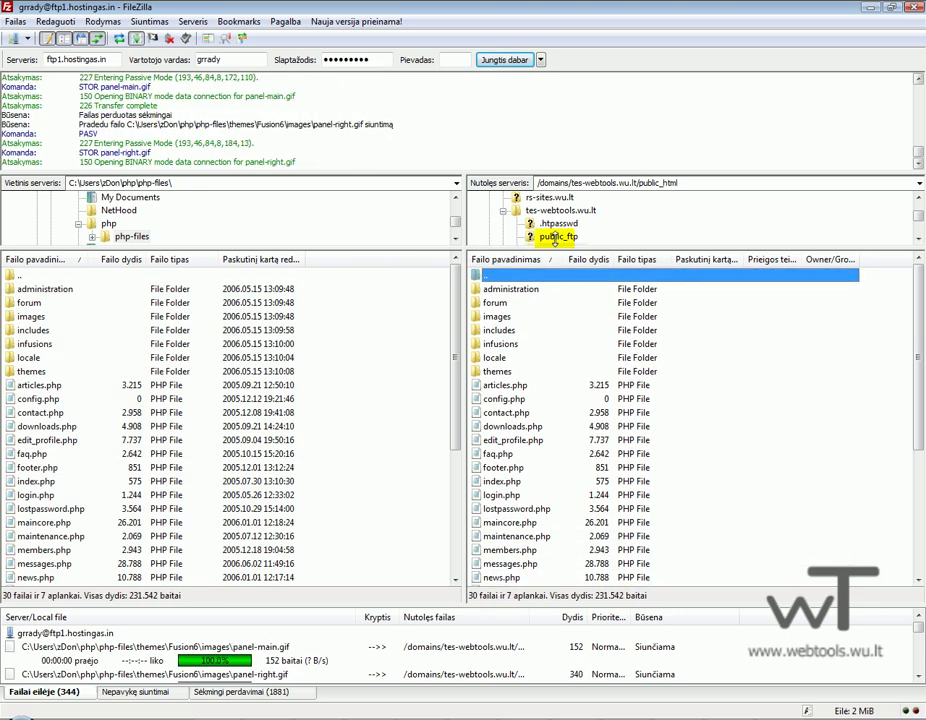
{"action": "left_click", "coordinate": [778, 522]}
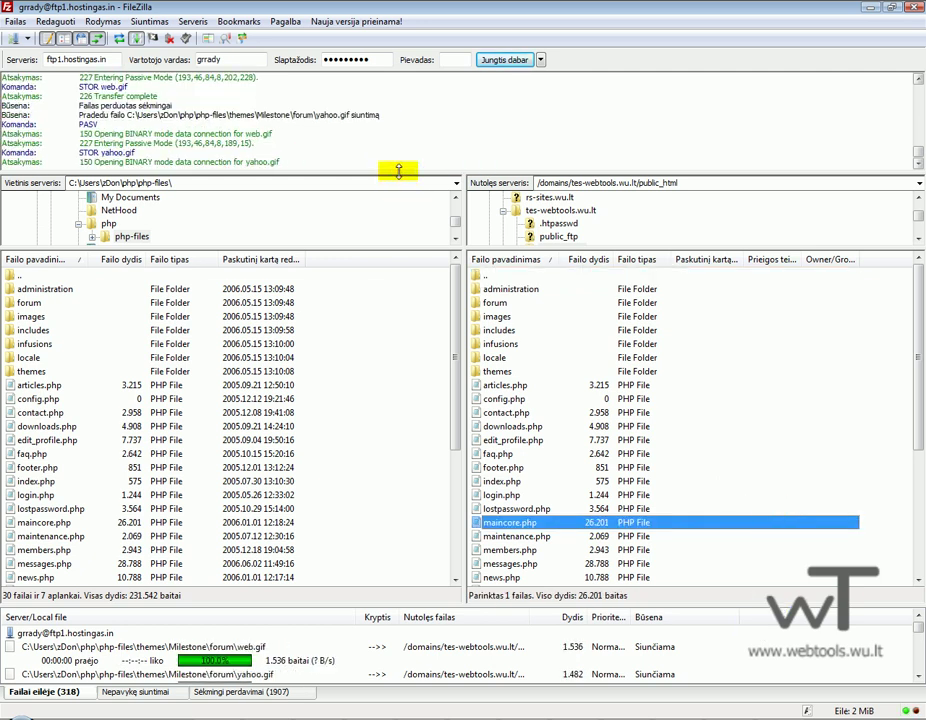
{"action": "left_click_drag", "start_coordinate": [413, 169], "coordinate": [424, 91]}
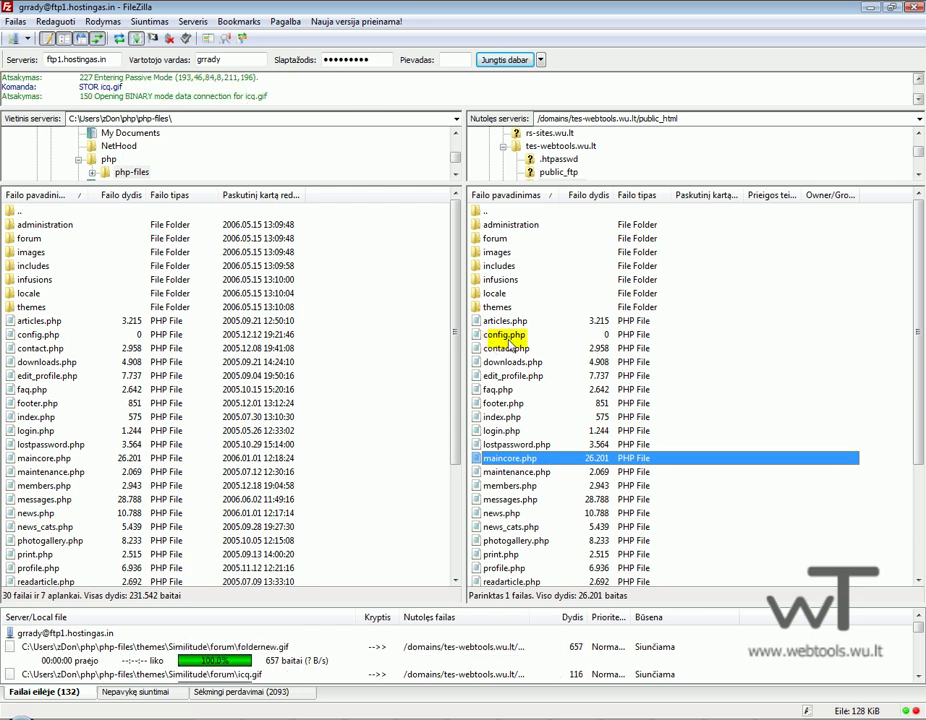
{"action": "left_click", "coordinate": [506, 337]}
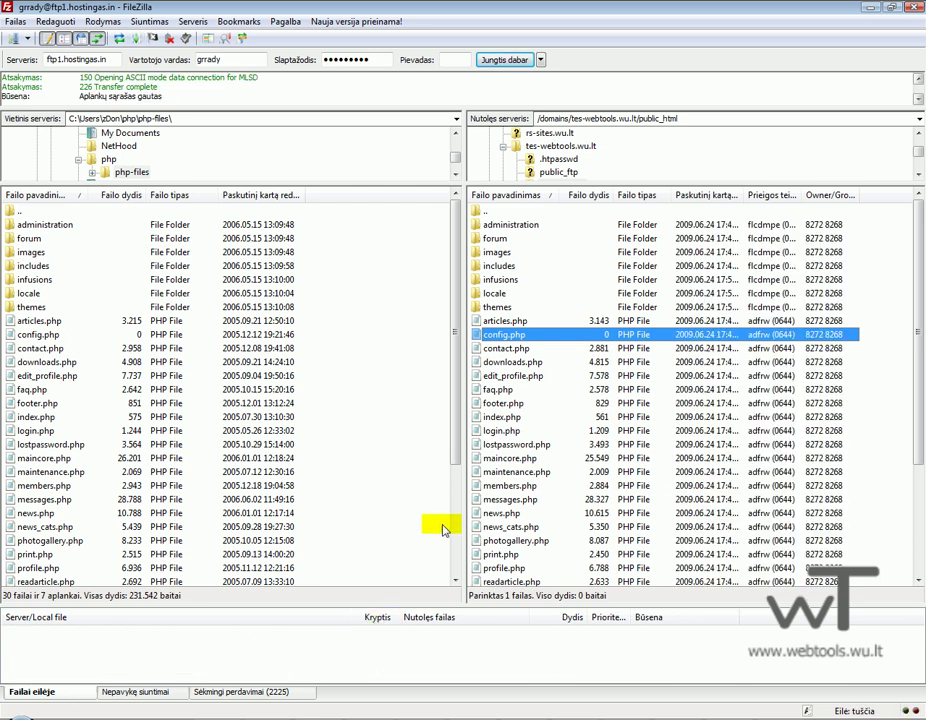
Set 777 permissions on administration/db_backups and forum/attachments.
{"action": "left_click", "coordinate": [505, 224]}
{"action": "double_click", "coordinate": [505, 224]}
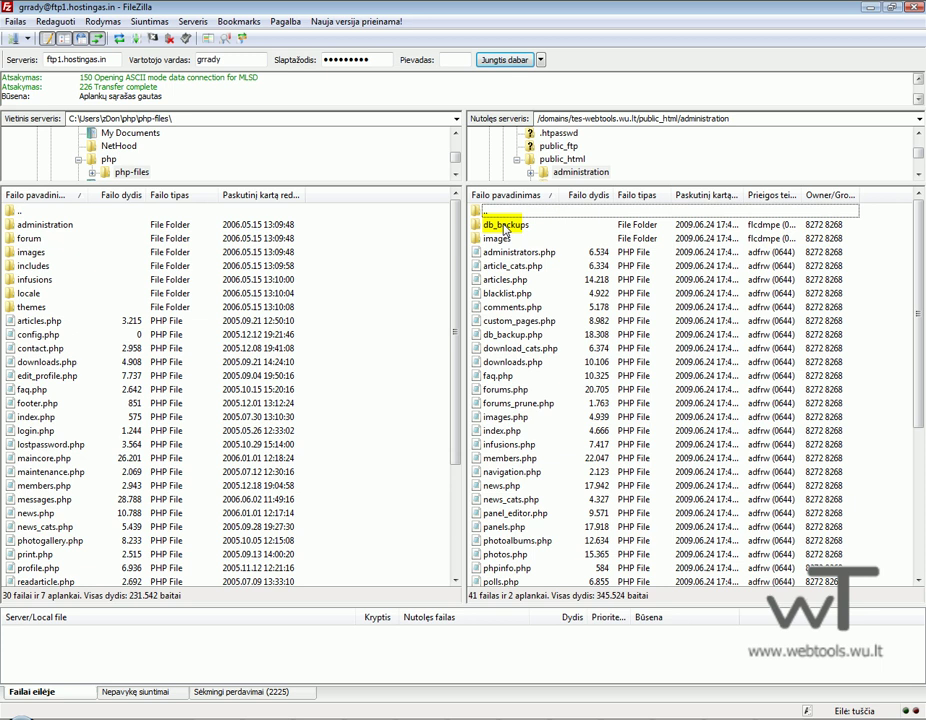
{"action": "right_click", "coordinate": [503, 226]}
{"action": "left_click", "coordinate": [547, 360]}
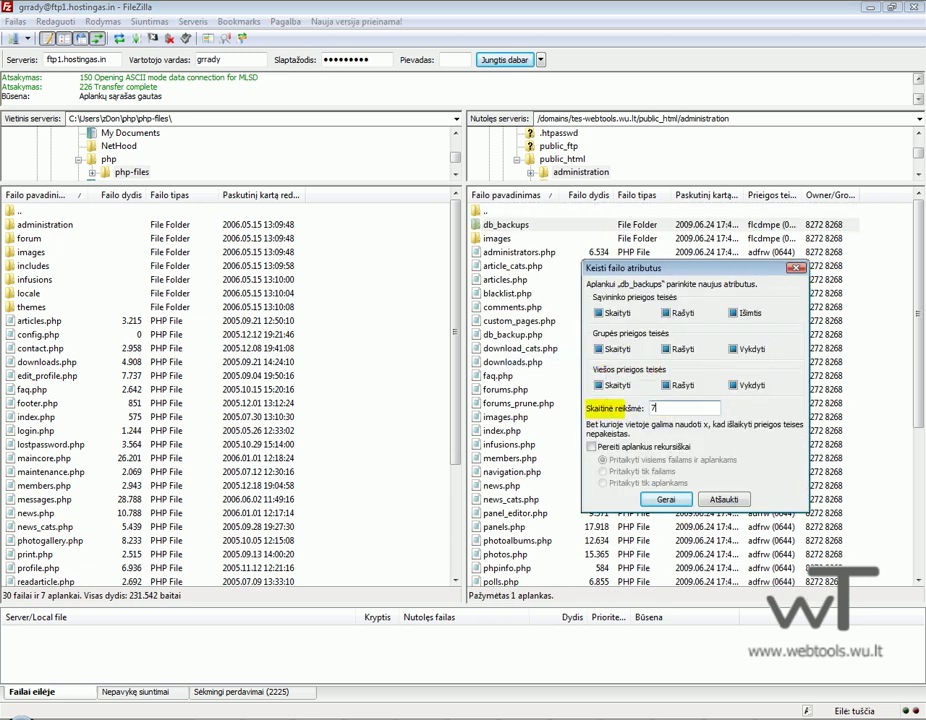
{"action": "key", "text": "Return"}
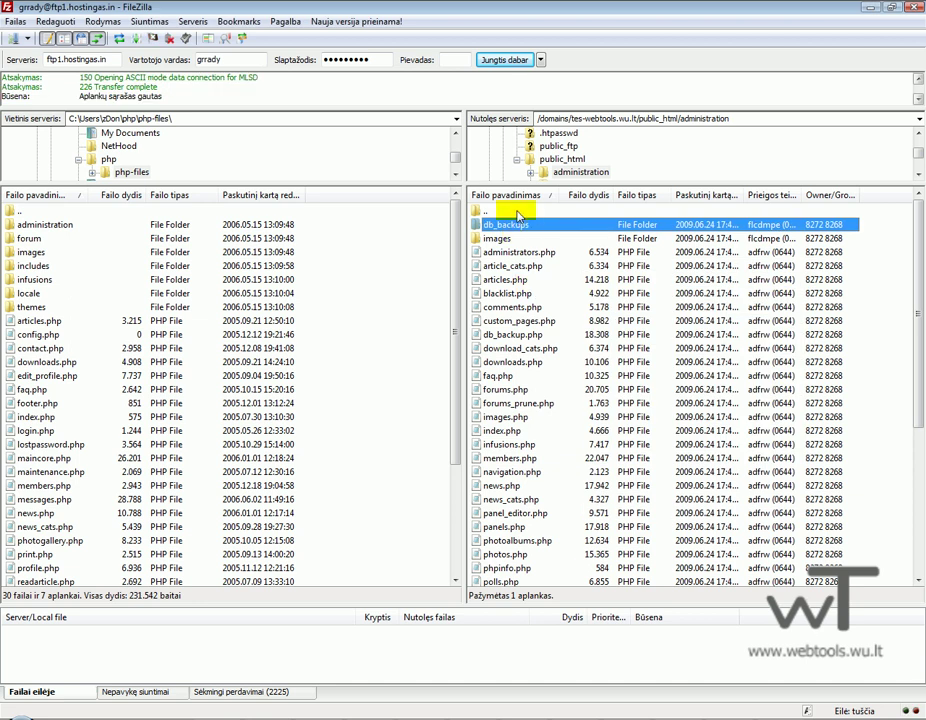
{"action": "double_click", "coordinate": [517, 212]}
{"action": "double_click", "coordinate": [500, 237]}
{"action": "right_click", "coordinate": [505, 228]}
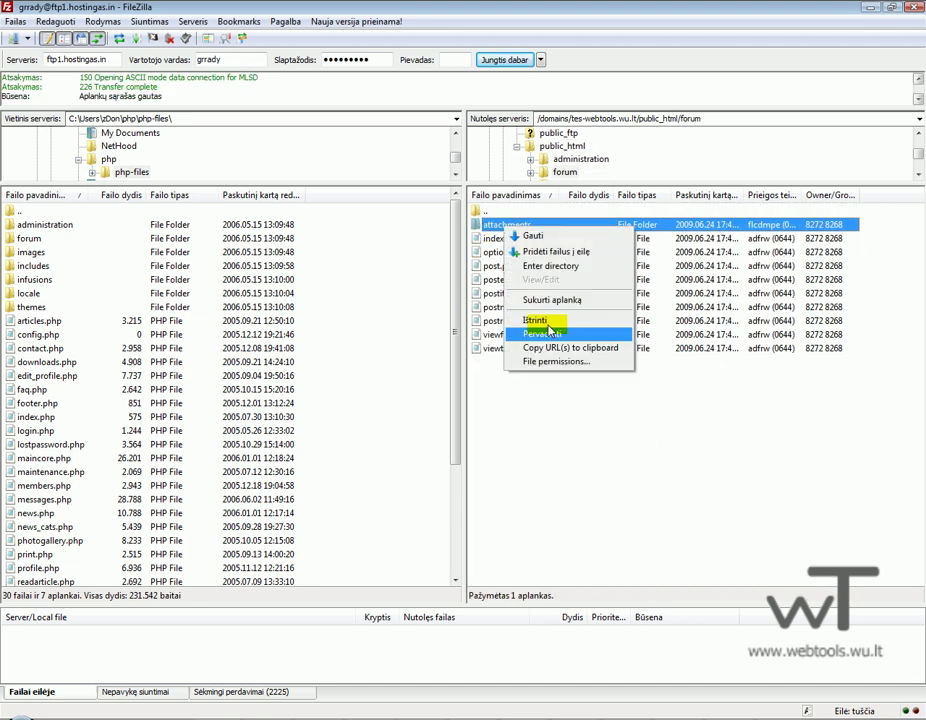
{"action": "left_click", "coordinate": [557, 361]}
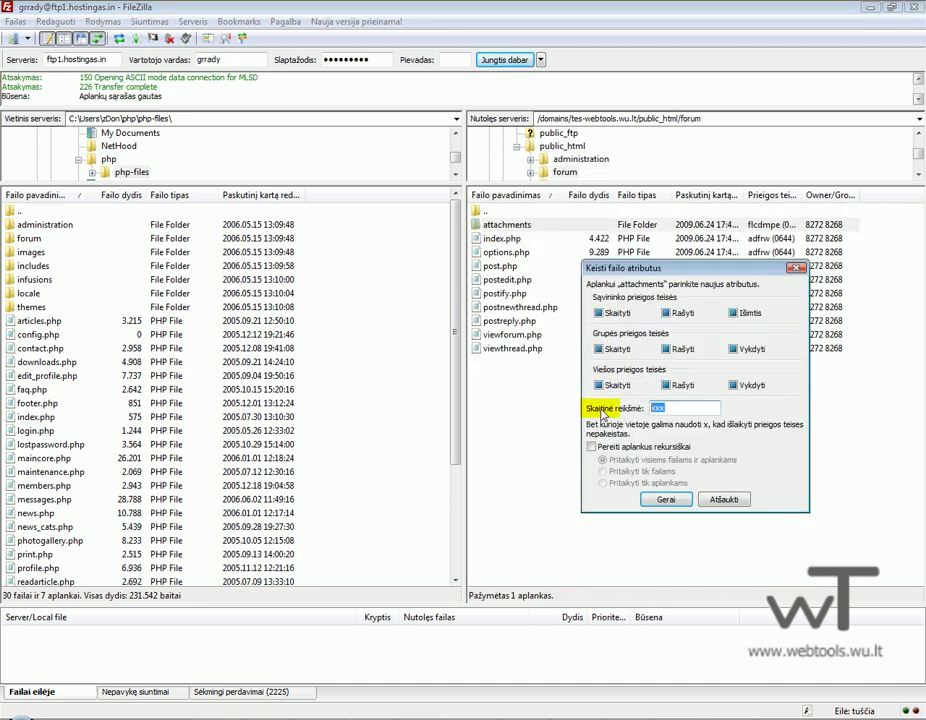
{"action": "type", "text": "777"}
{"action": "key", "text": "Return"}
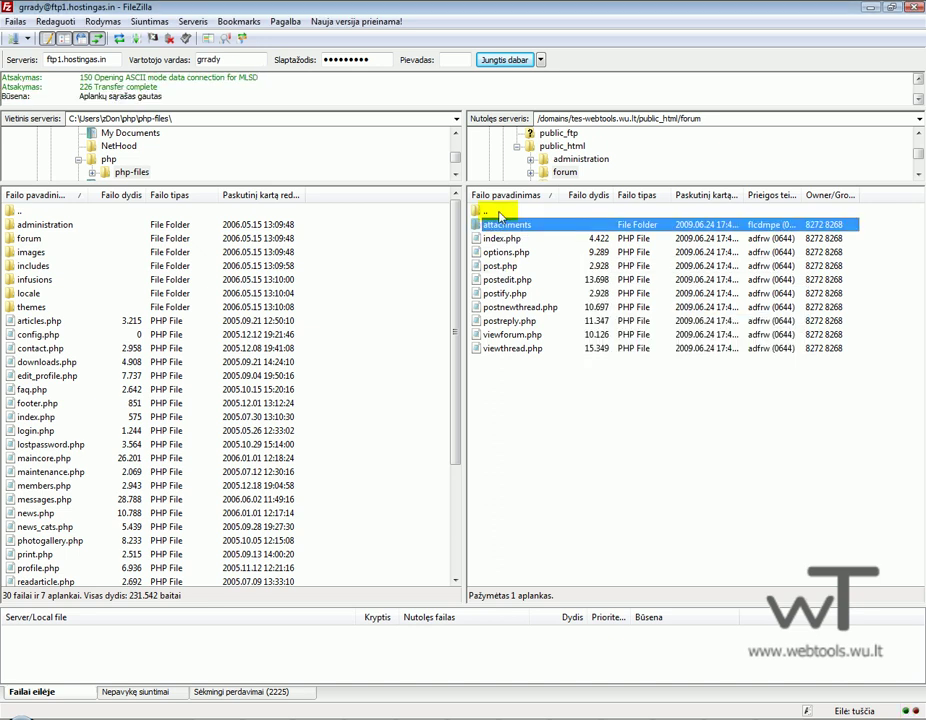
{"action": "double_click", "coordinate": [496, 211]}
Set 777 permissions on the images subfolders articles, avatars, news, news_cats and photoalbum.
{"action": "double_click", "coordinate": [497, 252]}
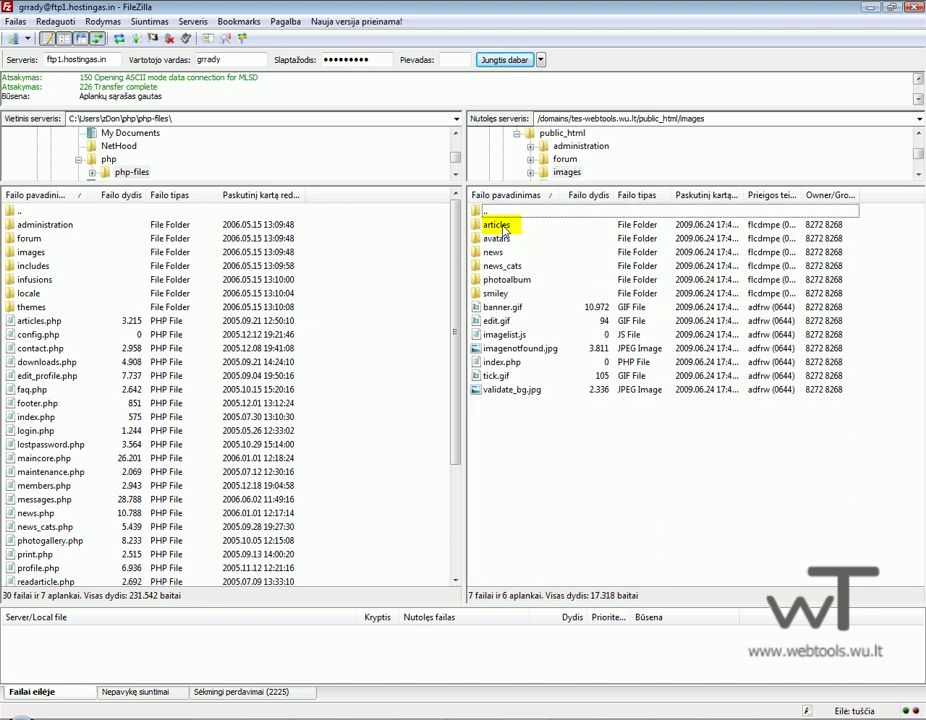
{"action": "right_click", "coordinate": [496, 225]}
{"action": "left_click", "coordinate": [538, 367]}
{"action": "double_click", "coordinate": [653, 467]}
{"action": "type", "text": "777"}
{"action": "key", "text": "Return"}
{"action": "left_click", "coordinate": [497, 238]}
{"action": "right_click", "coordinate": [502, 238]}
{"action": "left_click", "coordinate": [531, 376]}
{"action": "double_click", "coordinate": [660, 408]}
{"action": "type", "text": "77"}
{"action": "key", "text": "Return"}
{"action": "right_click", "coordinate": [496, 252]}
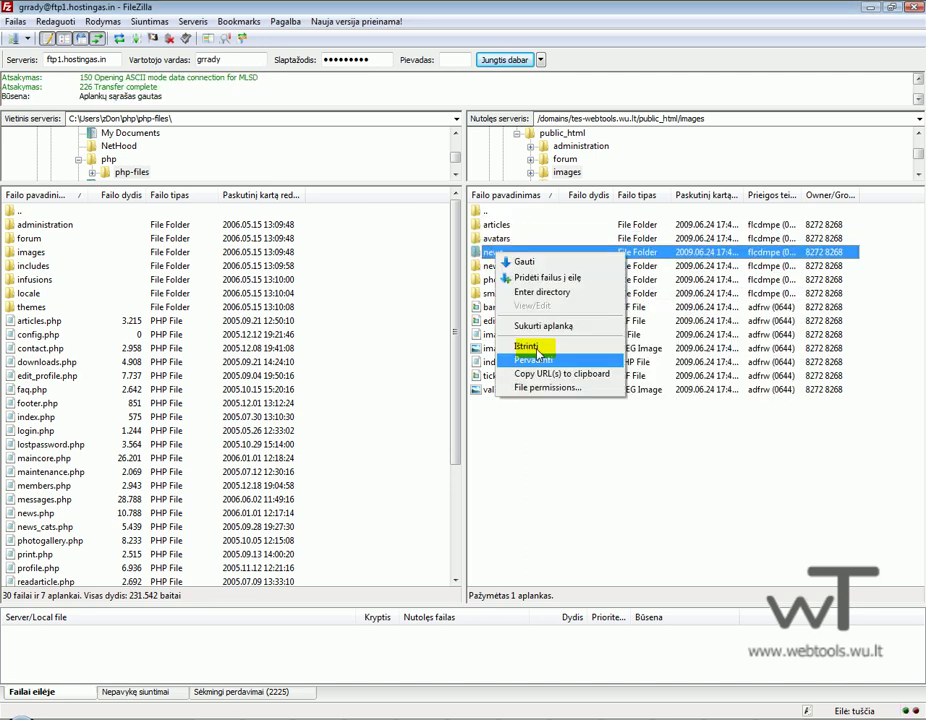
{"action": "left_click", "coordinate": [545, 389]}
{"action": "double_click", "coordinate": [665, 408]}
{"action": "type", "text": "777"}
{"action": "key", "text": "Return"}
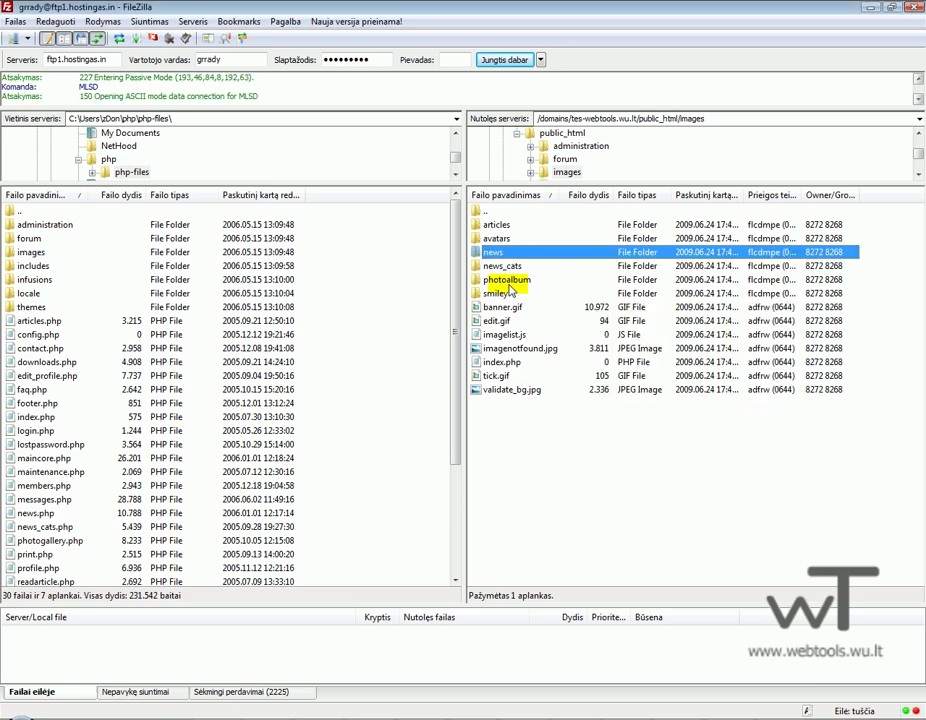
{"action": "right_click", "coordinate": [497, 266]}
{"action": "left_click", "coordinate": [545, 402]}
{"action": "type", "text": "777"}
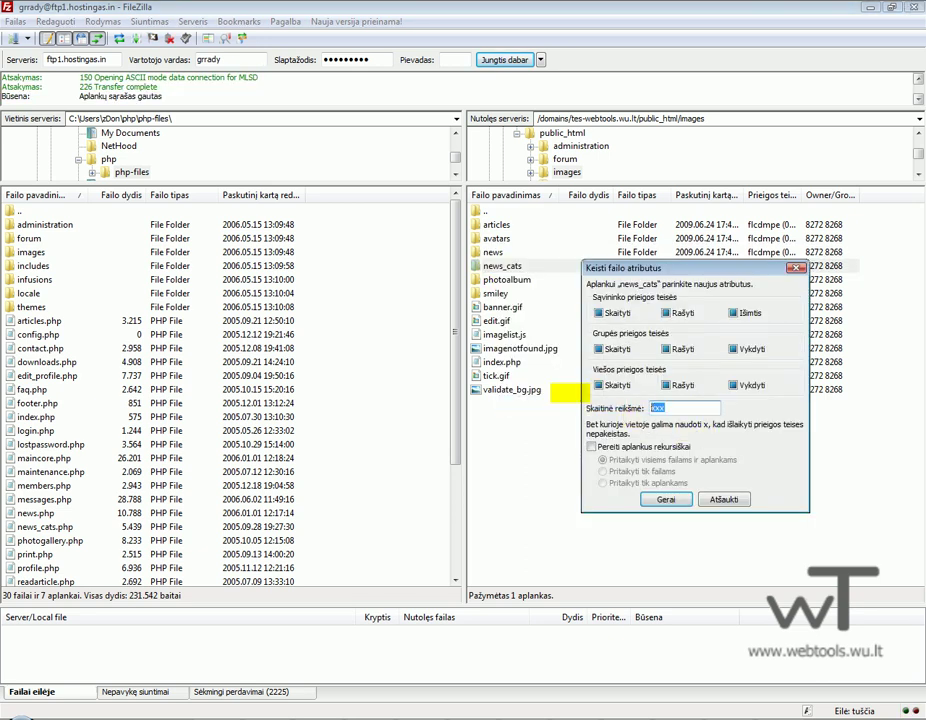
{"action": "key", "text": "Return"}
{"action": "right_click", "coordinate": [508, 281]}
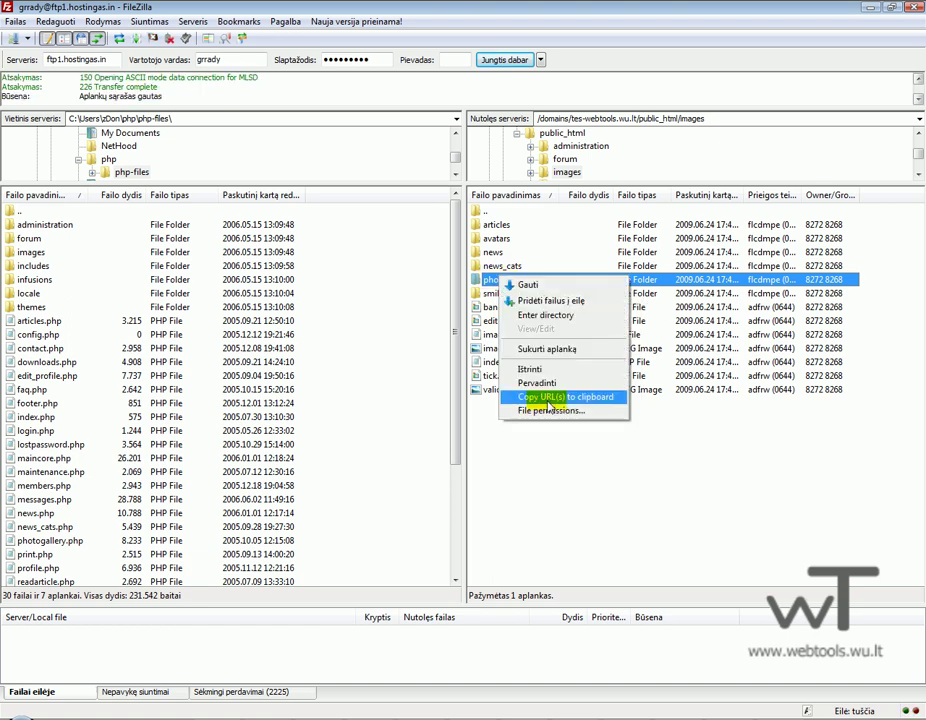
{"action": "left_click", "coordinate": [545, 401]}
{"action": "type", "text": "777"}
{"action": "key", "text": "Return"}
Browse the local and remote photoalbum and forum/attachments folders, ending in the remote images folder.
{"action": "double_click", "coordinate": [508, 280]}
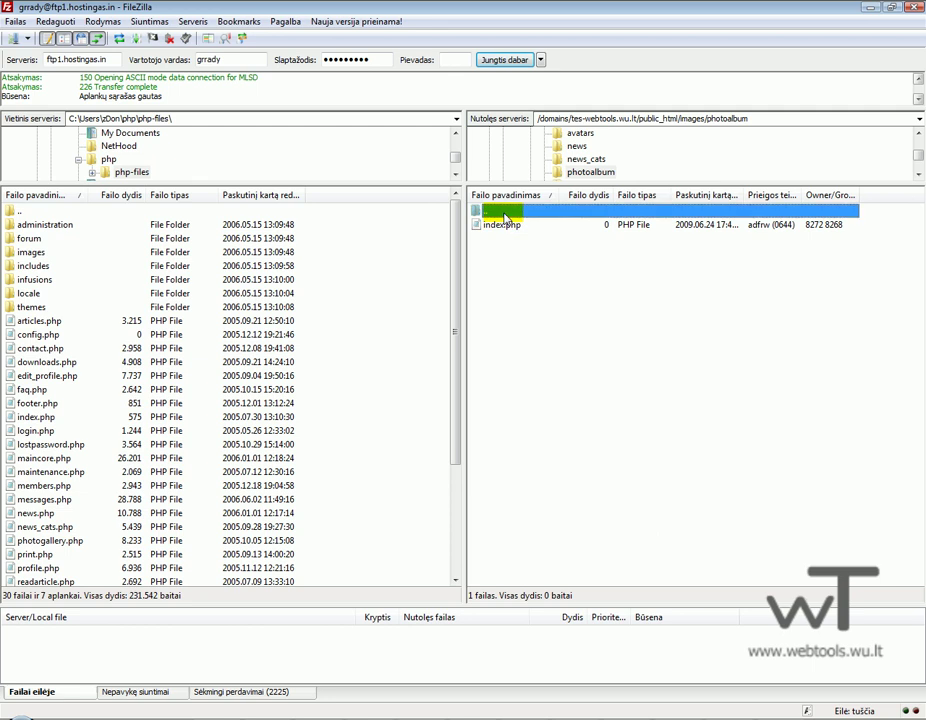
{"action": "double_click", "coordinate": [506, 218]}
{"action": "double_click", "coordinate": [520, 292]}
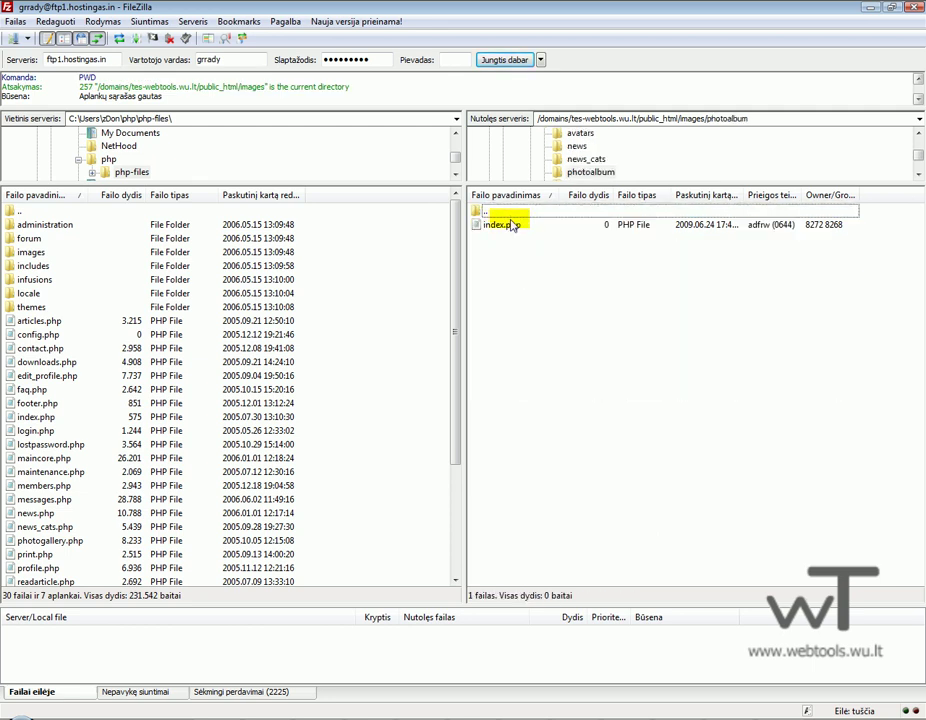
{"action": "left_click", "coordinate": [40, 253]}
{"action": "double_click", "coordinate": [40, 253]}
{"action": "double_click", "coordinate": [54, 279]}
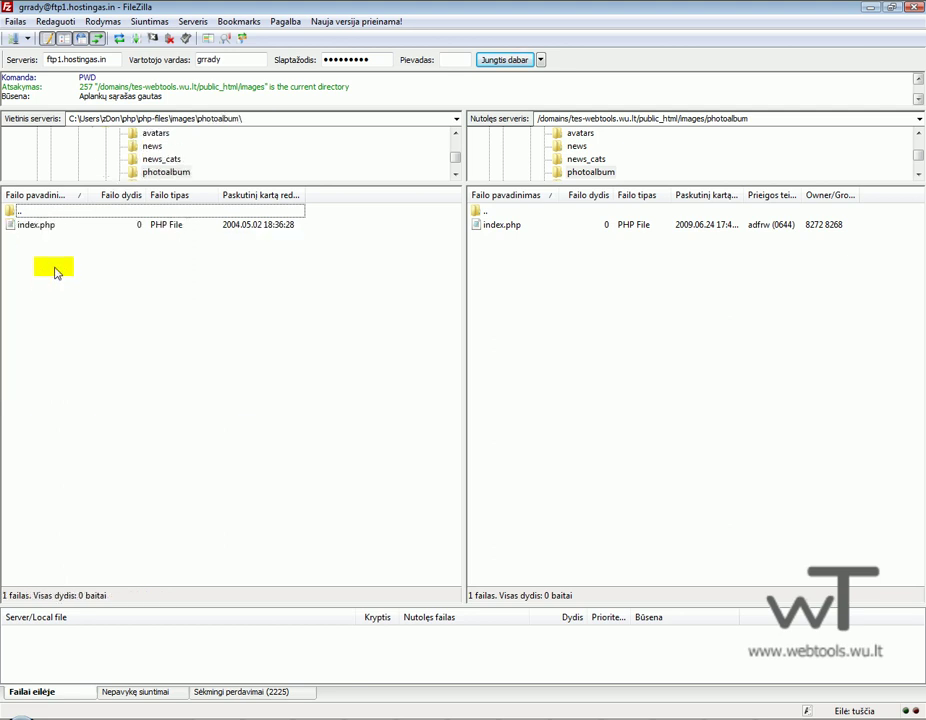
{"action": "double_click", "coordinate": [67, 216]}
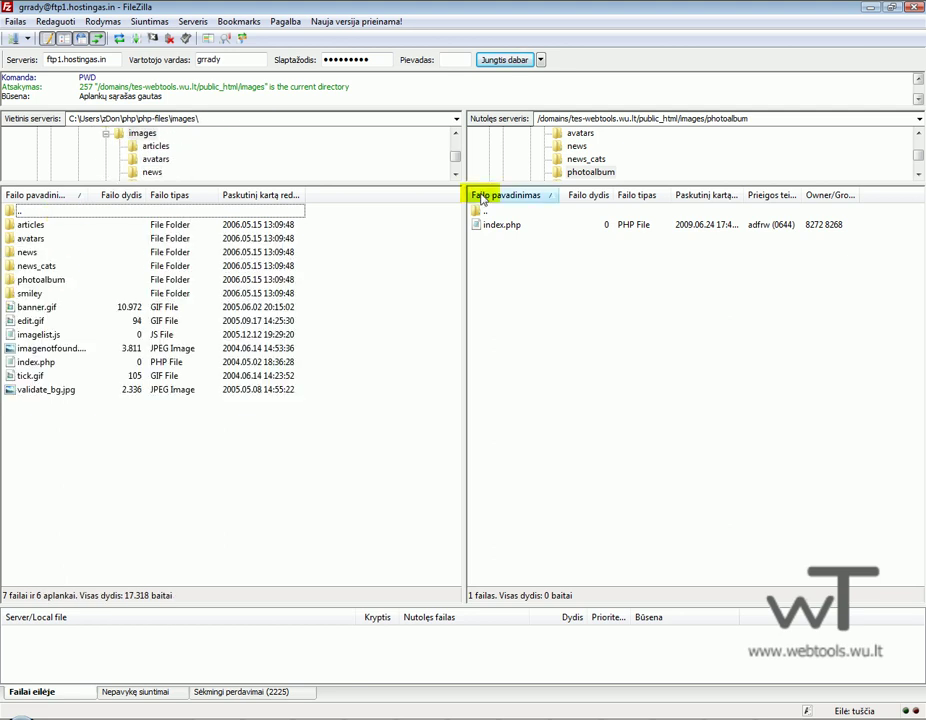
{"action": "double_click", "coordinate": [511, 213]}
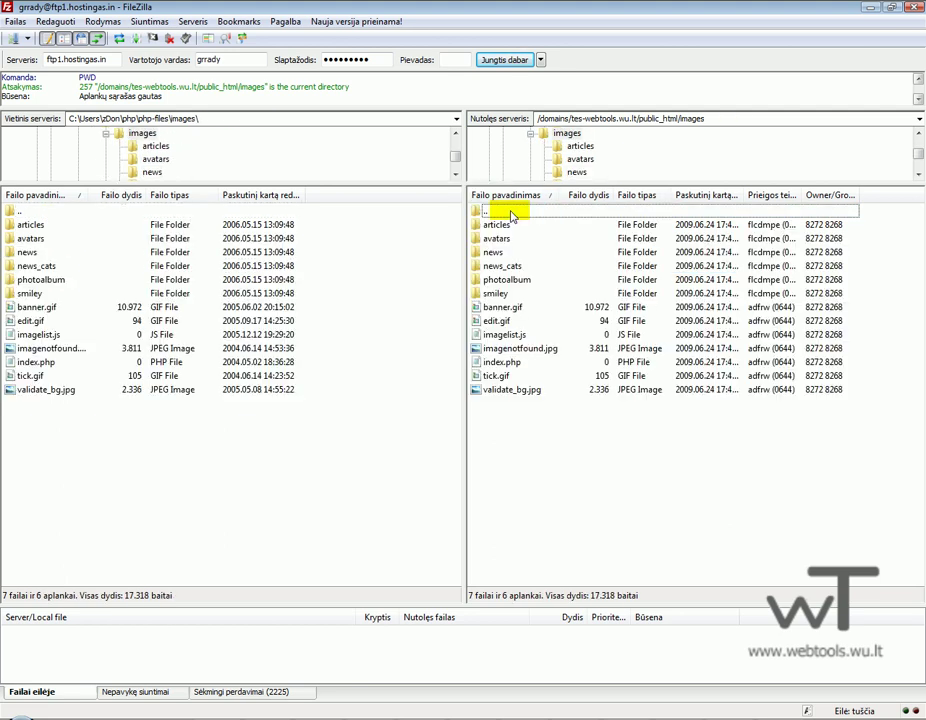
{"action": "double_click", "coordinate": [511, 213]}
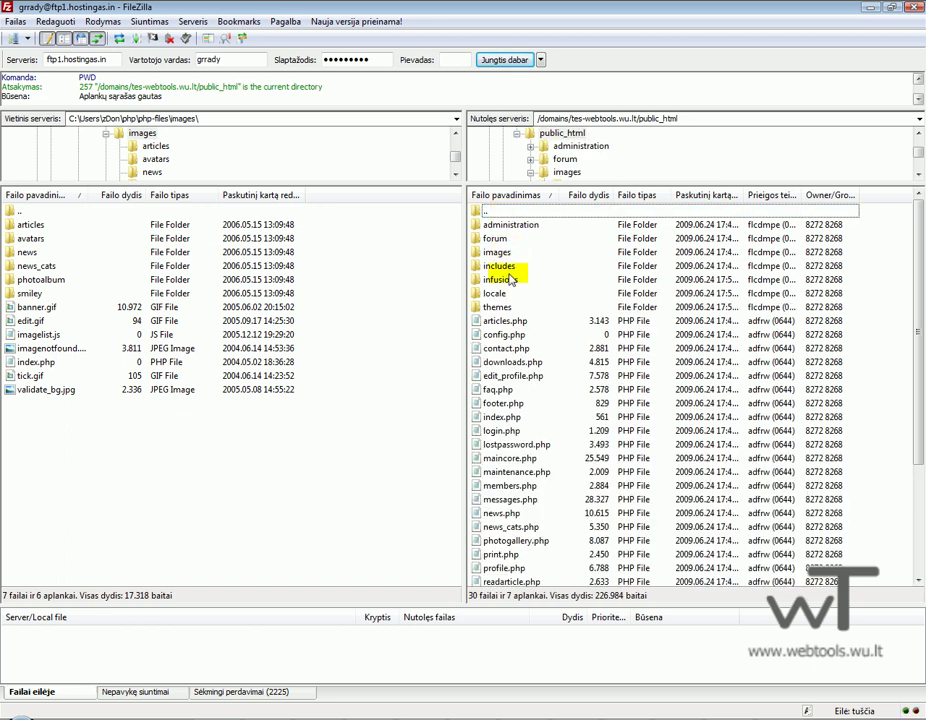
{"action": "left_click", "coordinate": [498, 240]}
{"action": "double_click", "coordinate": [500, 240]}
{"action": "left_click", "coordinate": [510, 225]}
{"action": "right_click", "coordinate": [515, 226]}
{"action": "left_click", "coordinate": [505, 214]}
{"action": "double_click", "coordinate": [505, 214]}
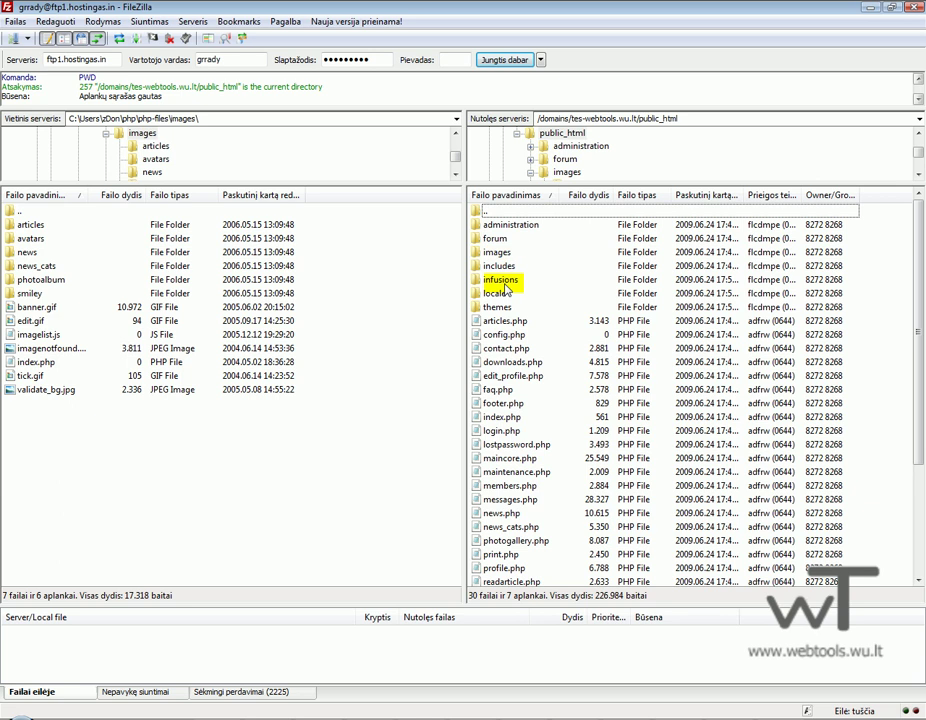
{"action": "double_click", "coordinate": [497, 252]}
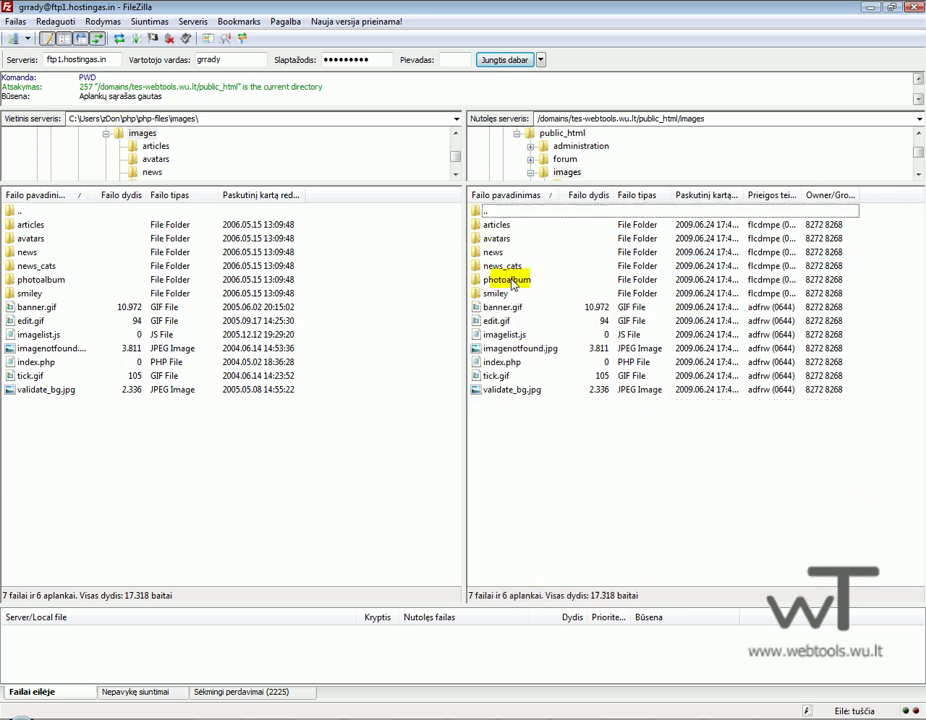
Give images/imagelist.js 777 permissions on the server.
{"action": "left_click", "coordinate": [510, 335]}
{"action": "right_click", "coordinate": [510, 335]}
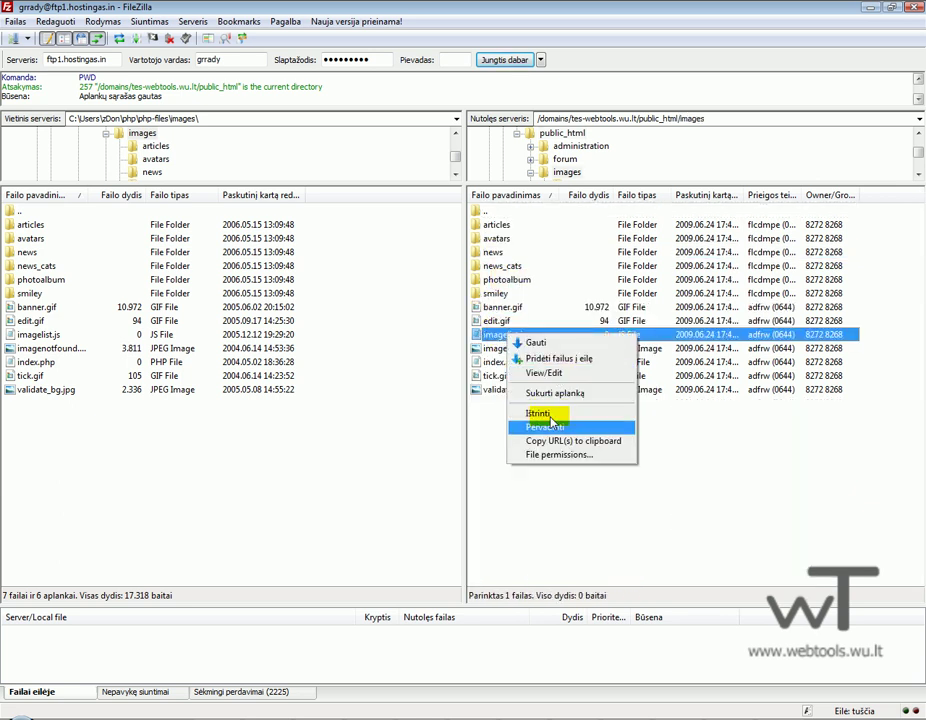
{"action": "left_click", "coordinate": [549, 456]}
{"action": "type", "text": "777"}
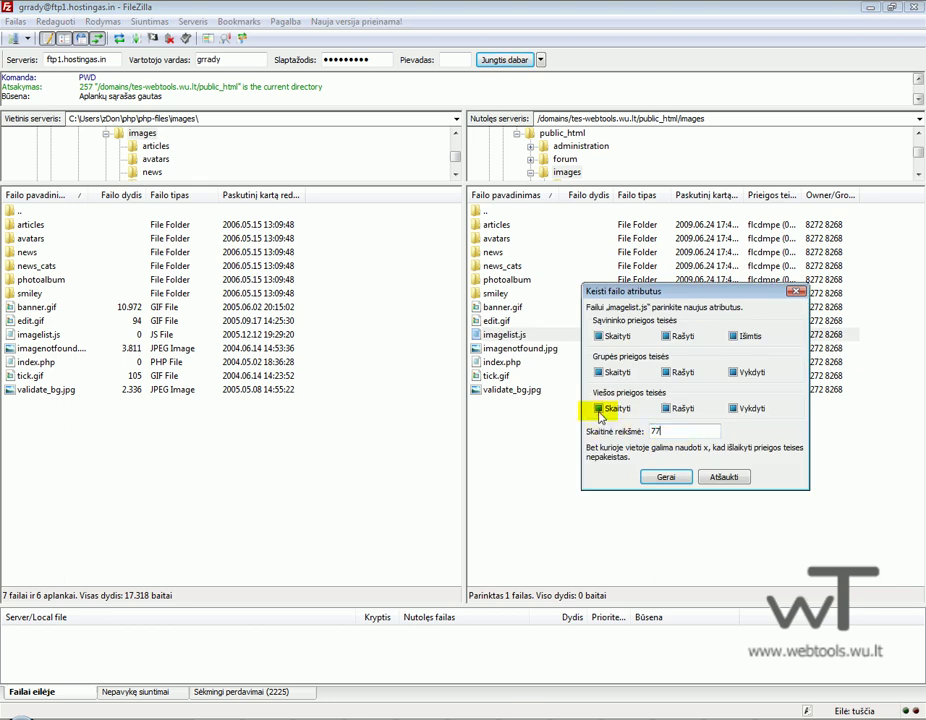
{"action": "key", "text": "Return"}
{"action": "left_click", "coordinate": [488, 210]}
{"action": "double_click", "coordinate": [488, 210]}
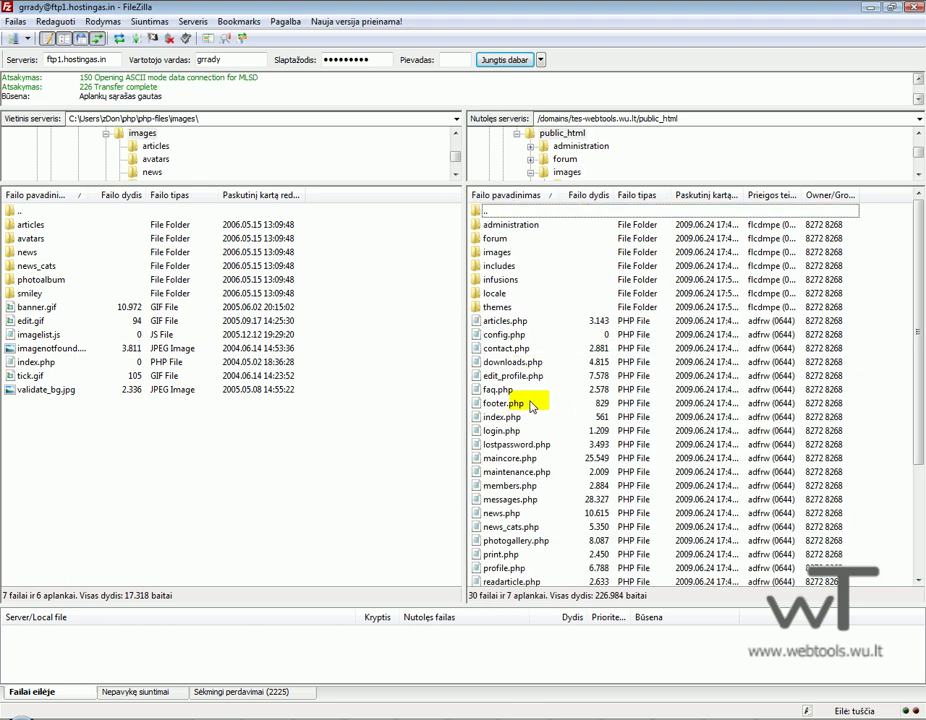
Give config.php in public_html 777 permissions.
{"action": "right_click", "coordinate": [516, 336]}
{"action": "left_click", "coordinate": [575, 458]}
{"action": "double_click", "coordinate": [650, 431]}
{"action": "type", "text": "777"}
{"action": "key", "text": "Return"}
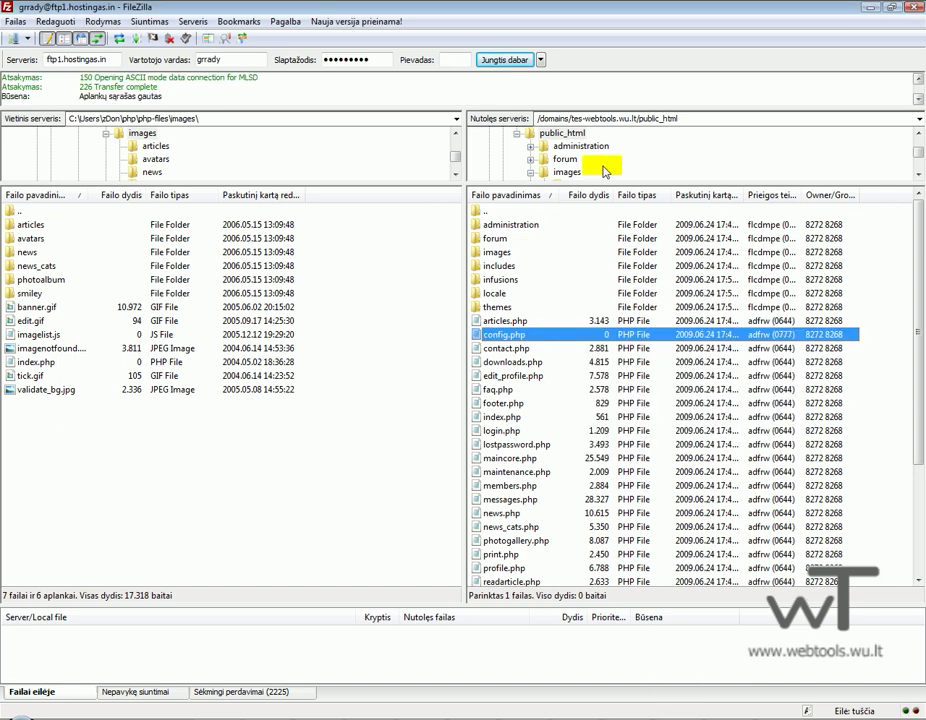
{"action": "left_click", "coordinate": [573, 118]}
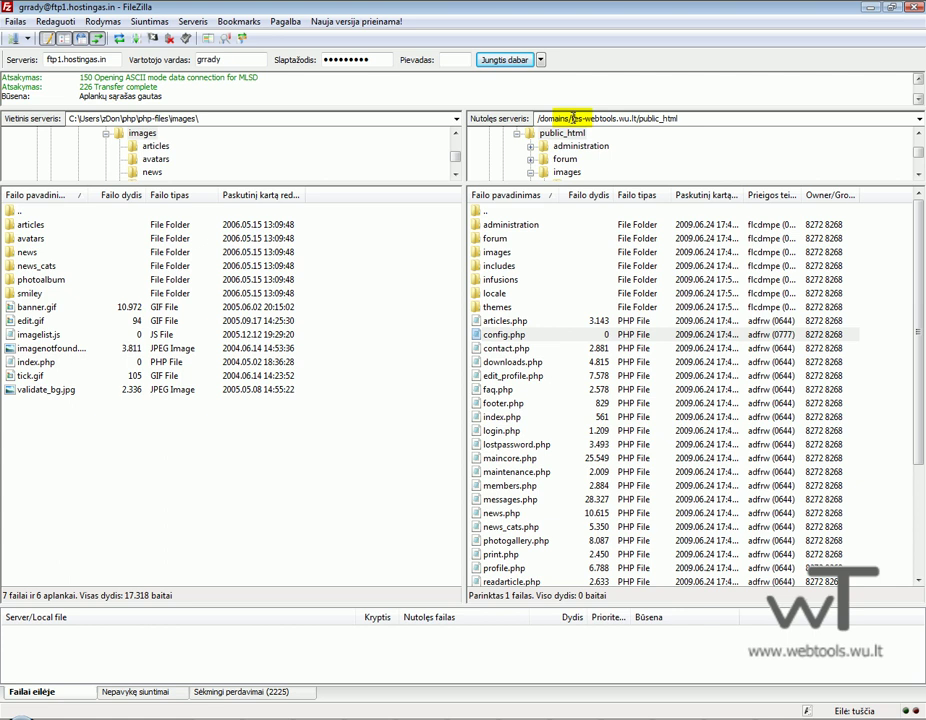
Copy the site's domain from FileZilla's path into a new Firefox tab's address bar.
{"action": "left_click_drag", "start_coordinate": [576, 118], "coordinate": [623, 121]}
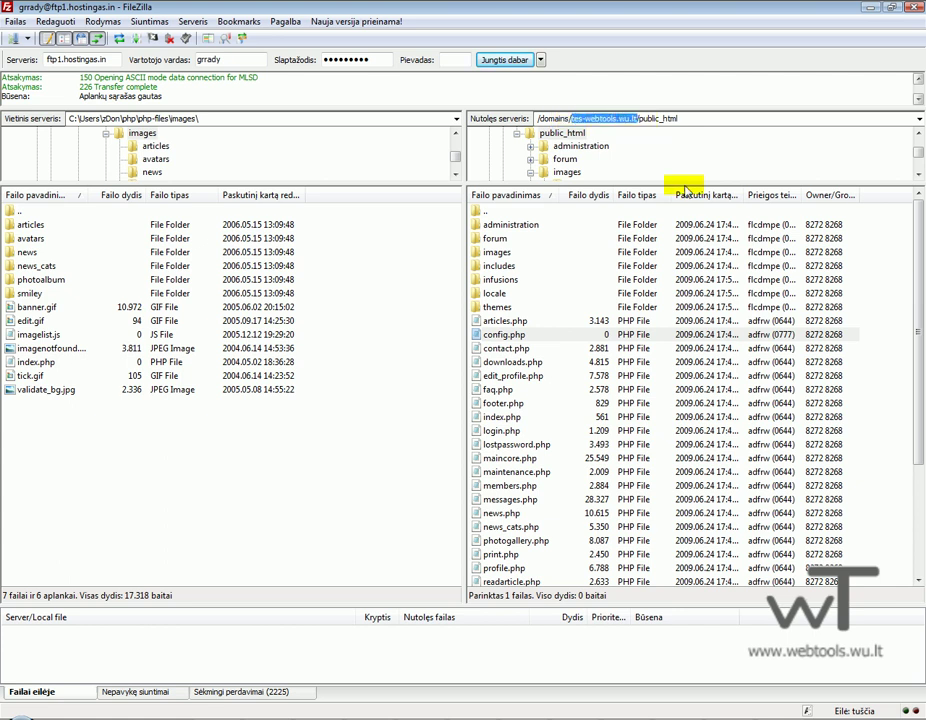
{"action": "key", "text": "ctrl+c"}
{"action": "key", "text": "alt+Tab"}
{"action": "key", "text": "ctrl+t"}
{"action": "key", "text": "ctrl+v"}
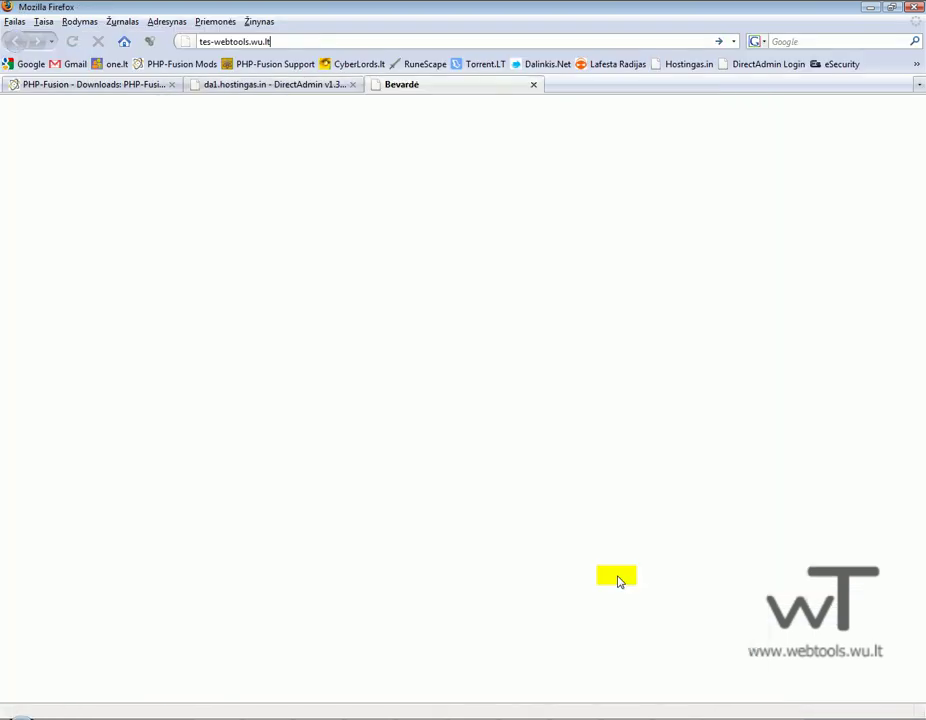
Load the PHP-Fusion setup page in Lithuanian, then bring up DirectAdmin's domain list.
{"action": "key", "text": "Return"}
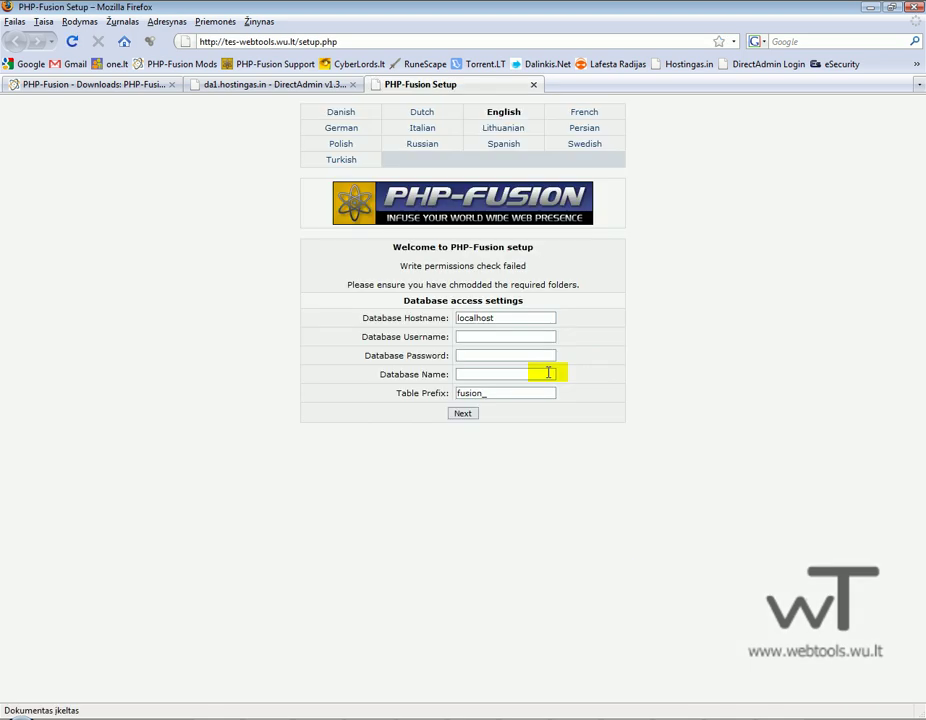
{"action": "left_click", "coordinate": [503, 129]}
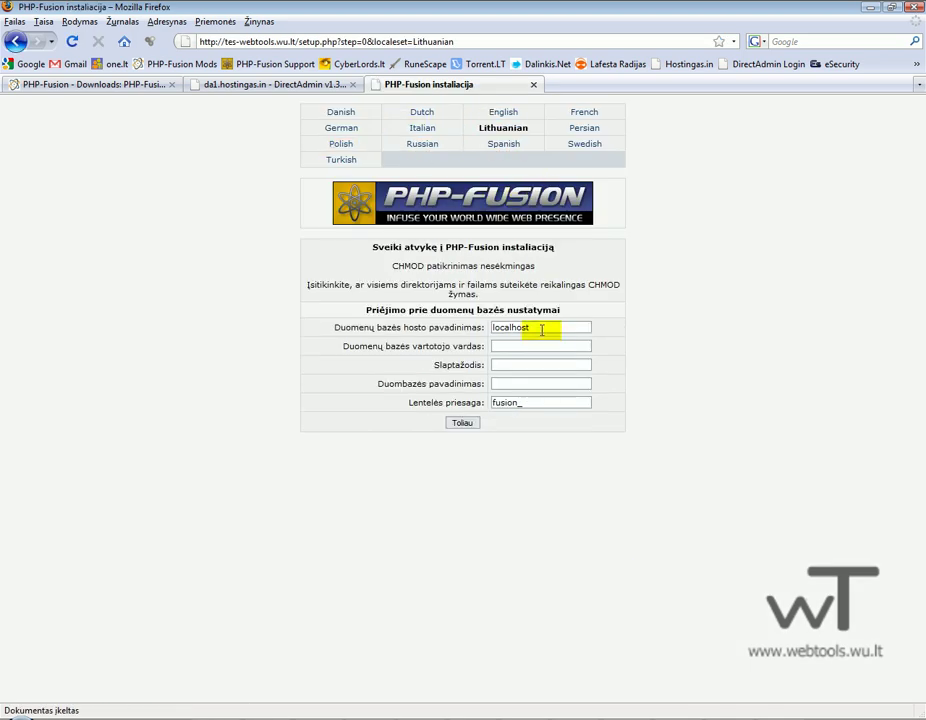
{"action": "left_click", "coordinate": [306, 85]}
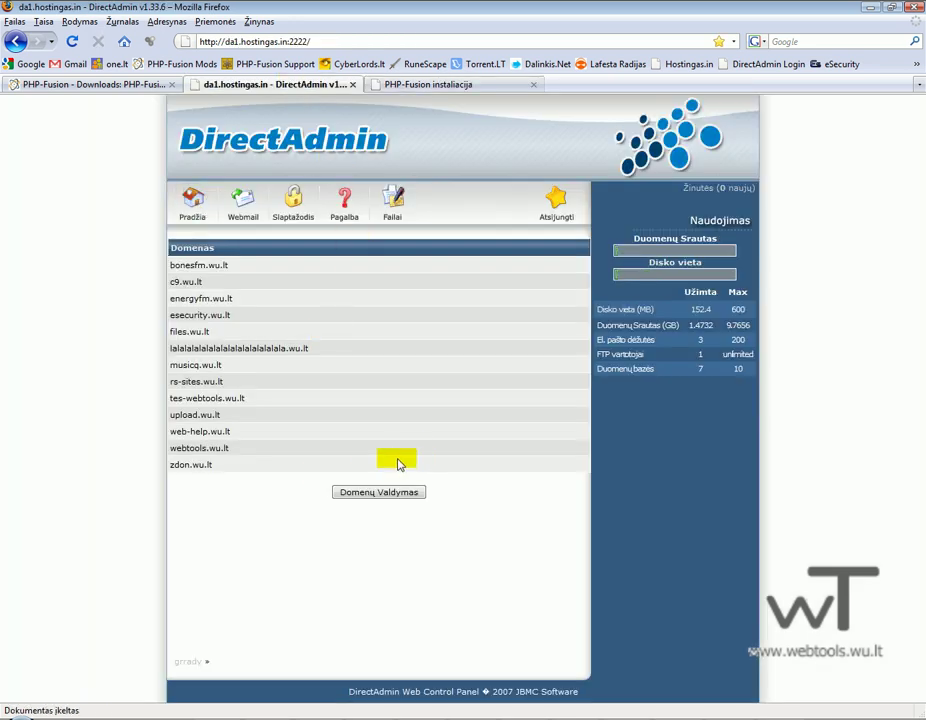
In tes-webtools.wu.lt's MySQL management, create database and user wt-test with a random password.
{"action": "left_click", "coordinate": [200, 397]}
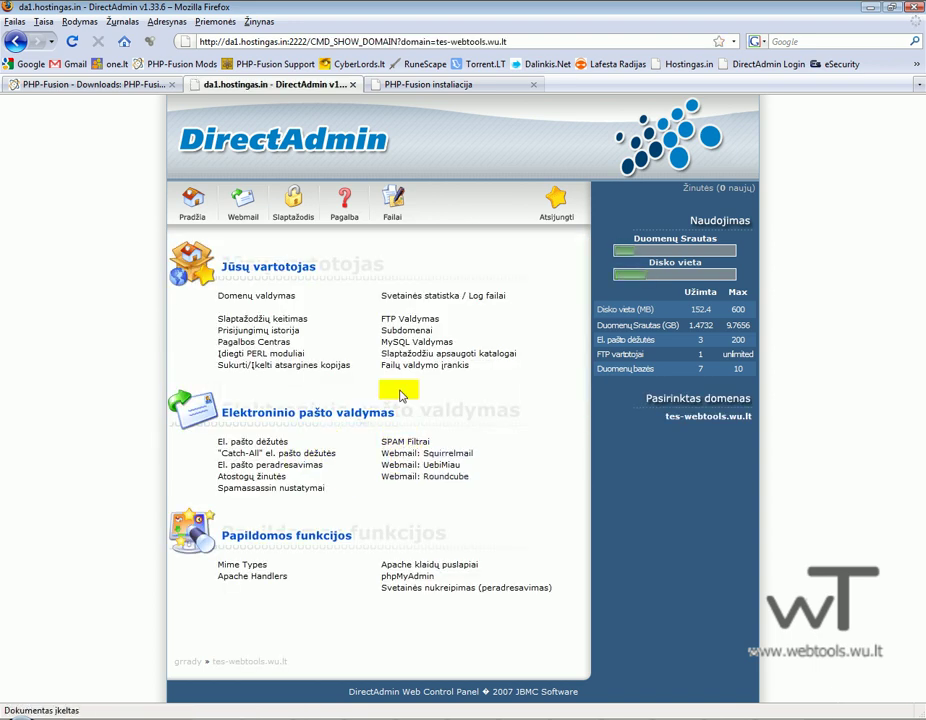
{"action": "left_click", "coordinate": [403, 345]}
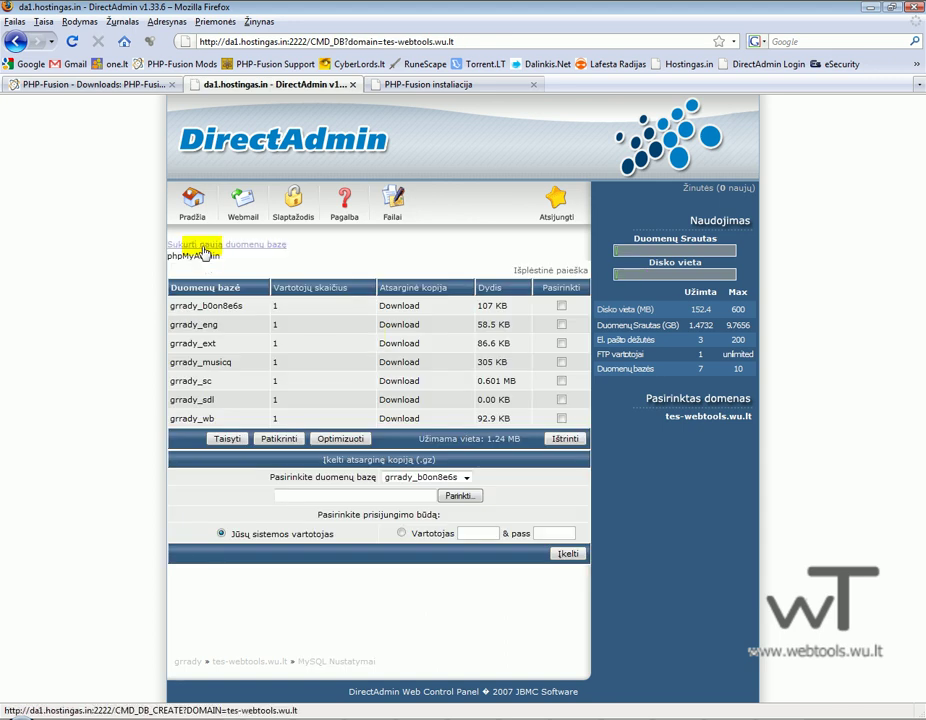
{"action": "left_click", "coordinate": [205, 251]}
{"action": "left_click", "coordinate": [350, 268]}
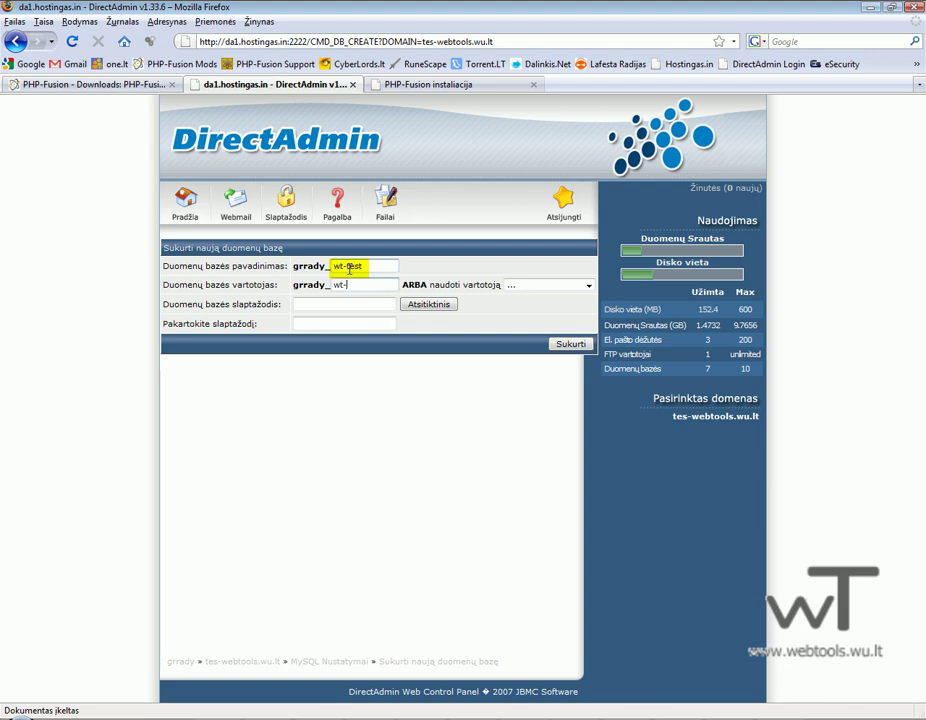
{"action": "left_click", "coordinate": [440, 305]}
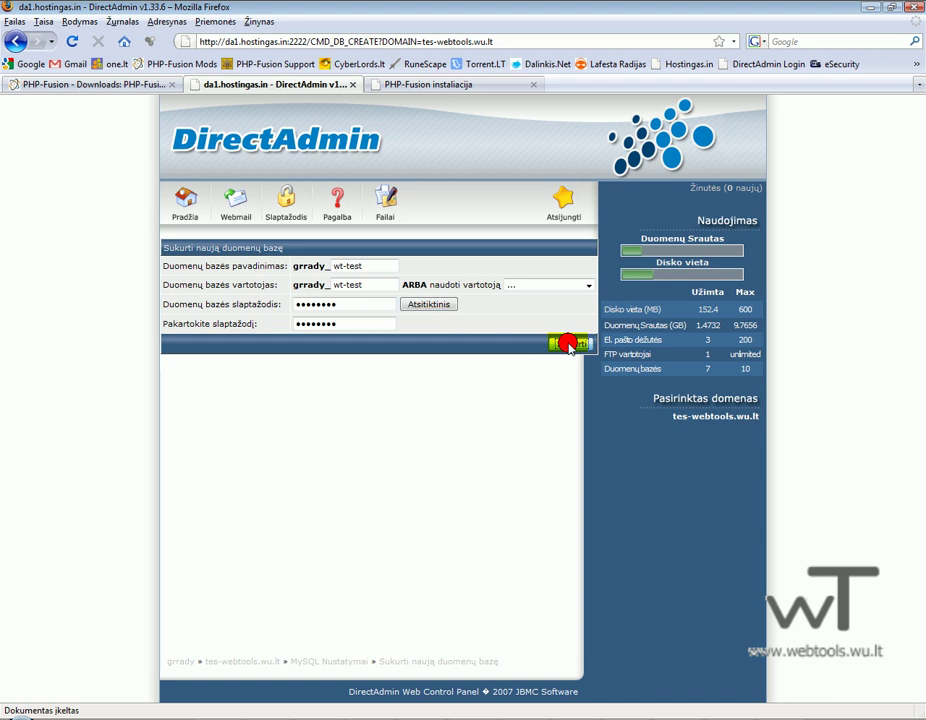
{"action": "left_click", "coordinate": [566, 343]}
Copy the new database name grrady_wt-test and go back to the installer.
{"action": "left_click_drag", "start_coordinate": [622, 394], "coordinate": [577, 404]}
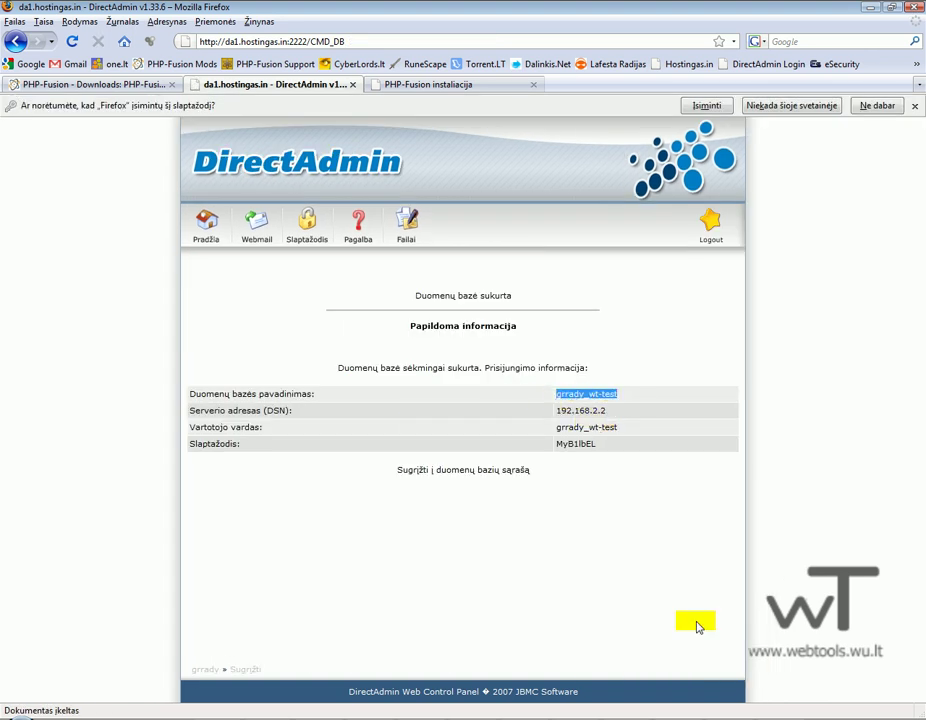
{"action": "left_click", "coordinate": [914, 107]}
{"action": "left_click", "coordinate": [440, 84]}
Fill in the database username, database name and host 192.168.2.2 in the setup form.
{"action": "left_click", "coordinate": [529, 346]}
{"action": "key", "text": "ctrl+v"}
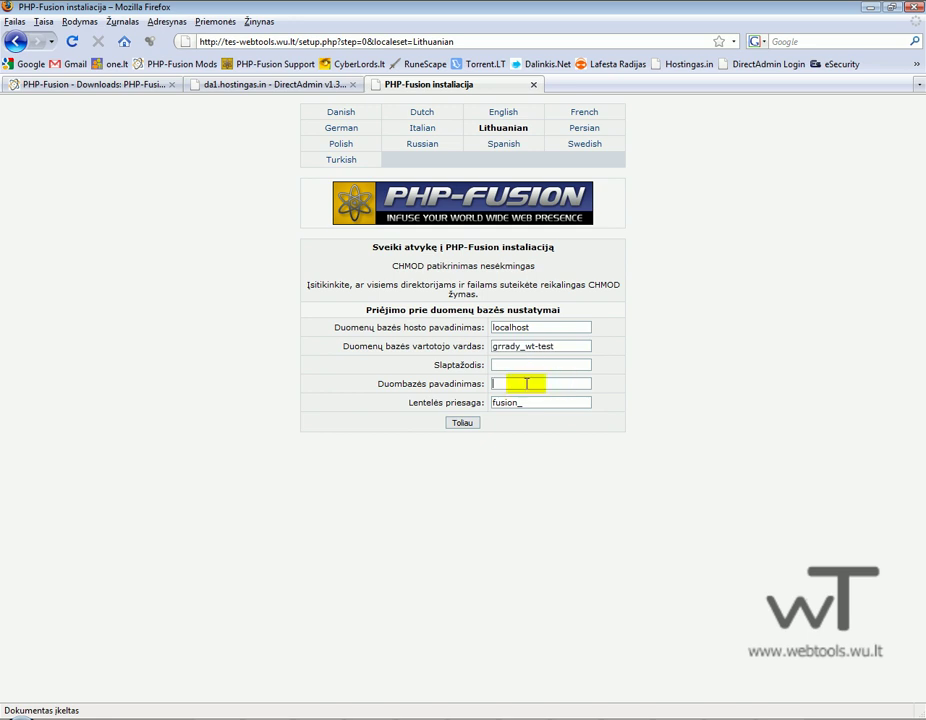
{"action": "key", "text": "ctrl+v"}
{"action": "left_click", "coordinate": [314, 84]}
{"action": "left_click_drag", "start_coordinate": [612, 391], "coordinate": [559, 391]}
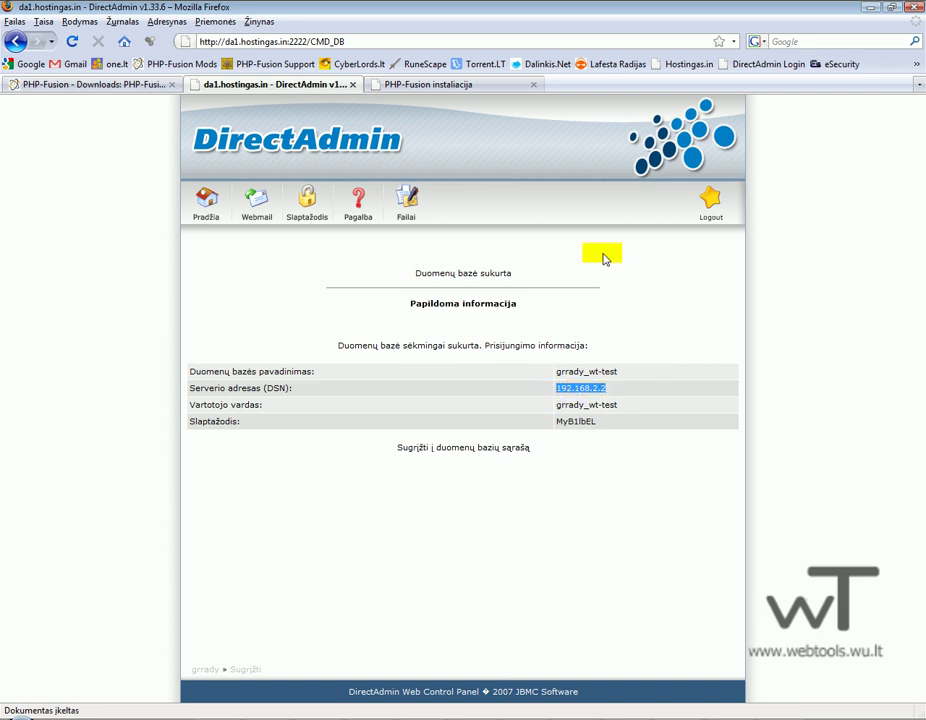
{"action": "left_click", "coordinate": [395, 84]}
{"action": "left_click", "coordinate": [541, 331]}
{"action": "key", "text": "ctrl+v"}
{"action": "left_click_drag", "start_coordinate": [495, 331], "coordinate": [610, 331]}
{"action": "key", "text": "ctrl+v"}
Paste the generated database password, set table prefix webtools_, and create the tables.
{"action": "left_click", "coordinate": [502, 364]}
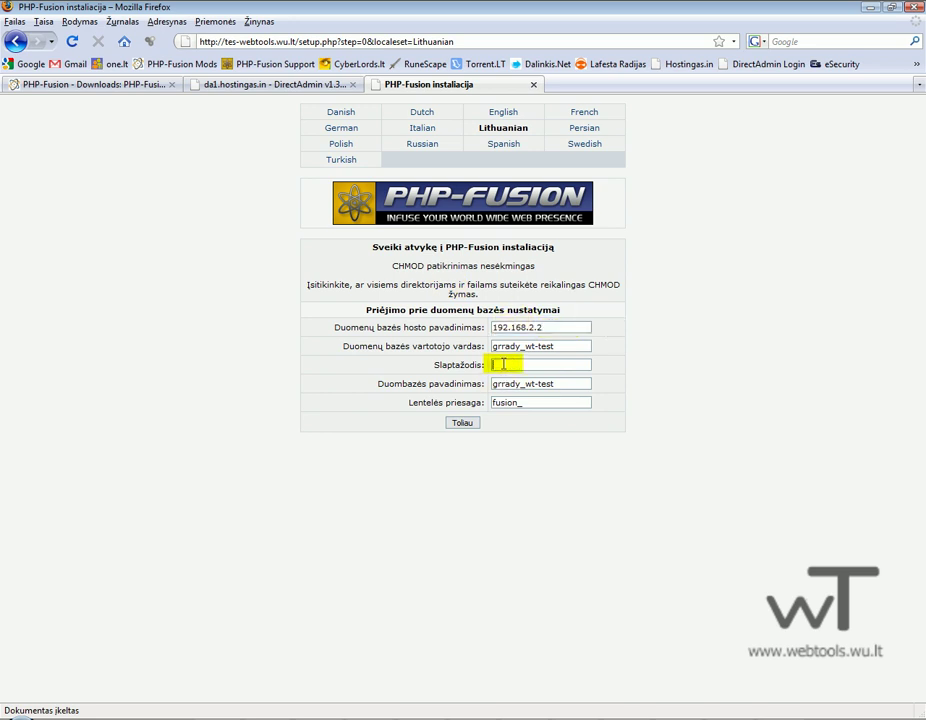
{"action": "left_click", "coordinate": [327, 85]}
{"action": "left_click_drag", "start_coordinate": [590, 421], "coordinate": [562, 421]}
{"action": "left_click", "coordinate": [428, 85]}
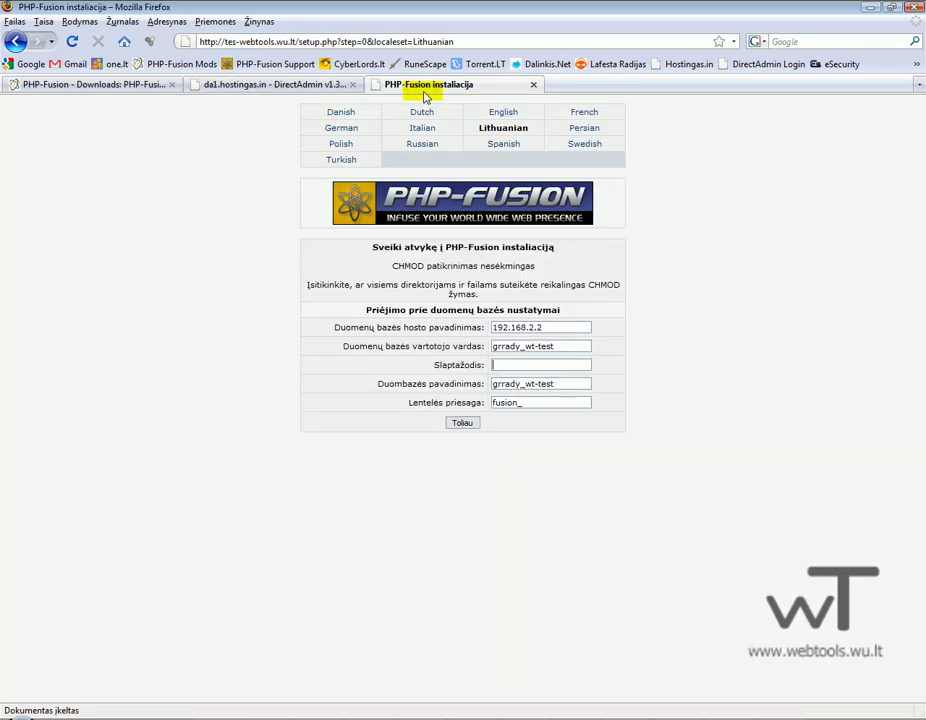
{"action": "left_click", "coordinate": [491, 402]}
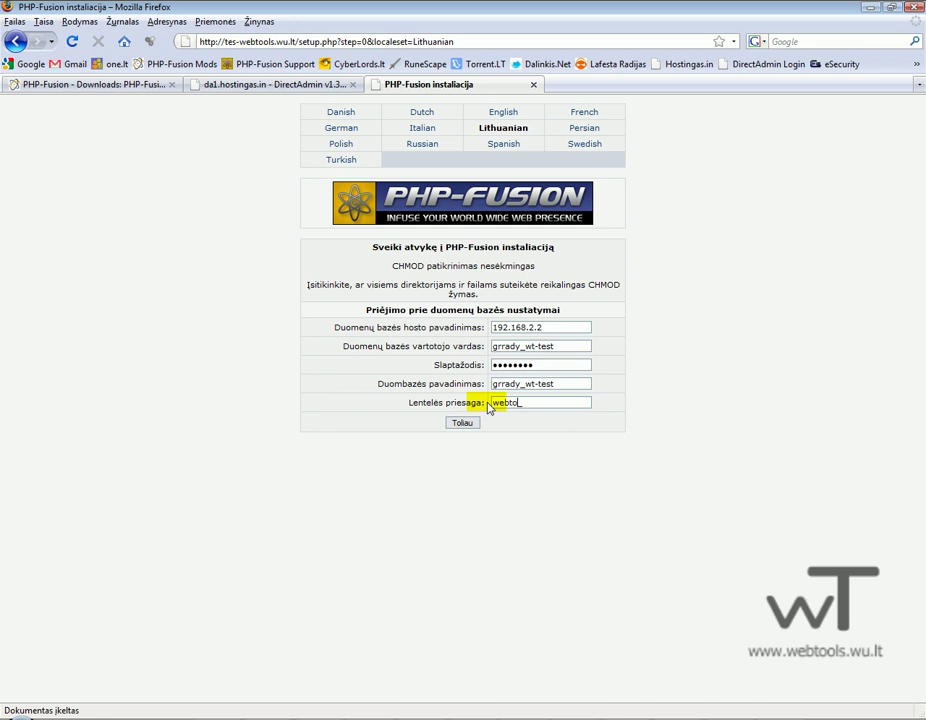
{"action": "left_click", "coordinate": [462, 423]}
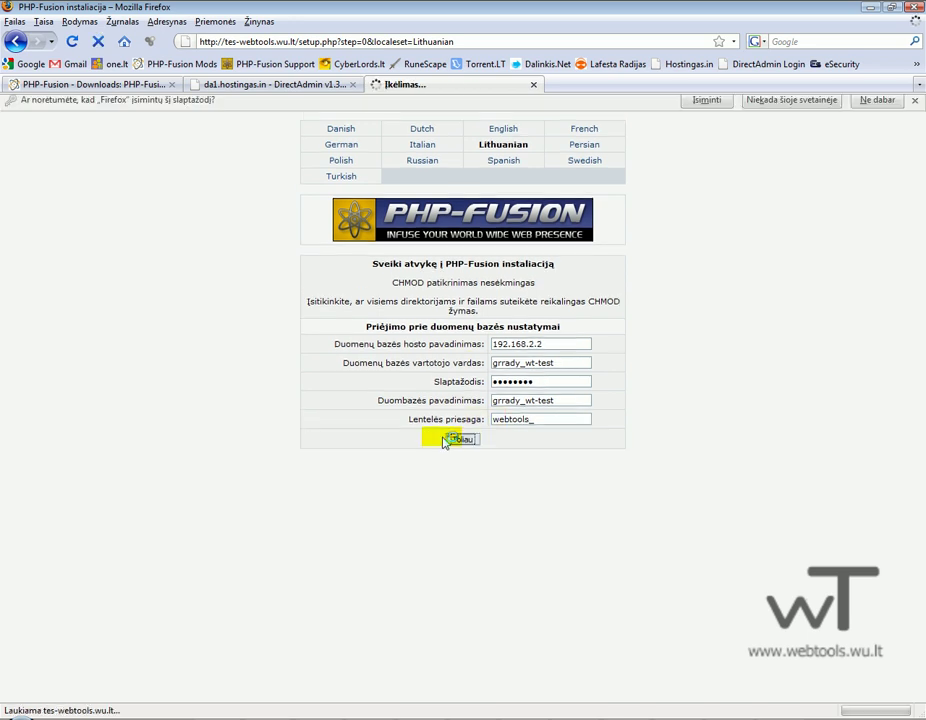
{"action": "left_click", "coordinate": [790, 106]}
Enter the super administrator's username, password and e-mail, and finish the PHP-Fusion installation.
{"action": "left_click", "coordinate": [489, 241]}
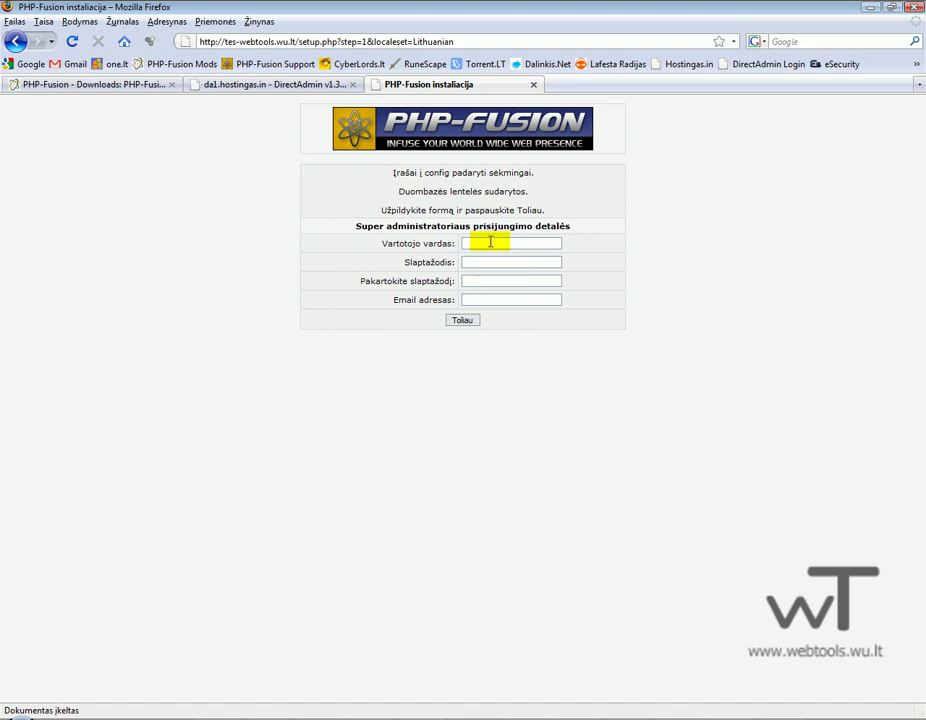
{"action": "type", "text": "admin"}
{"action": "key", "text": "BackSpace"}
{"action": "key", "text": "BackSpace"}
{"action": "key", "text": "BackSpace"}
{"action": "key", "text": "BackSpace"}
{"action": "key", "text": "BackSpace"}
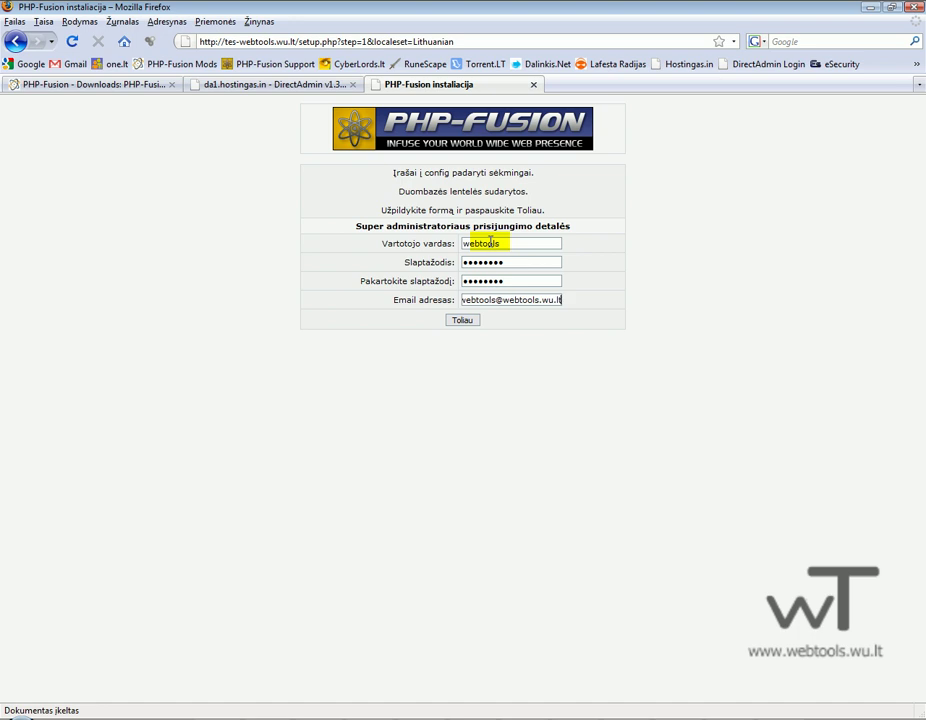
{"action": "left_click", "coordinate": [462, 320]}
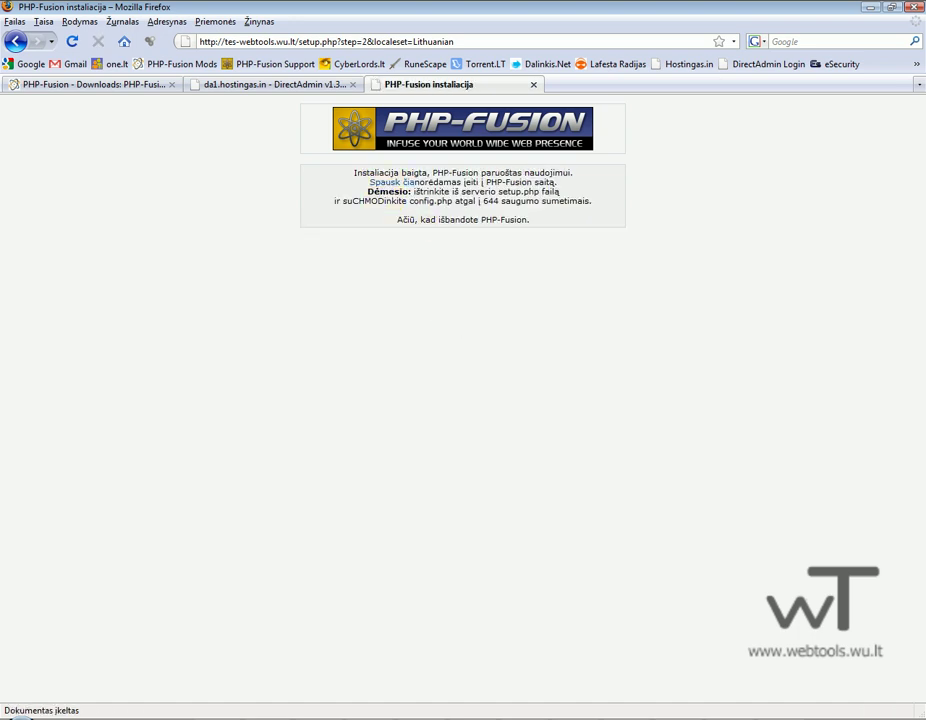
{"action": "key", "text": "alt+Tab"}
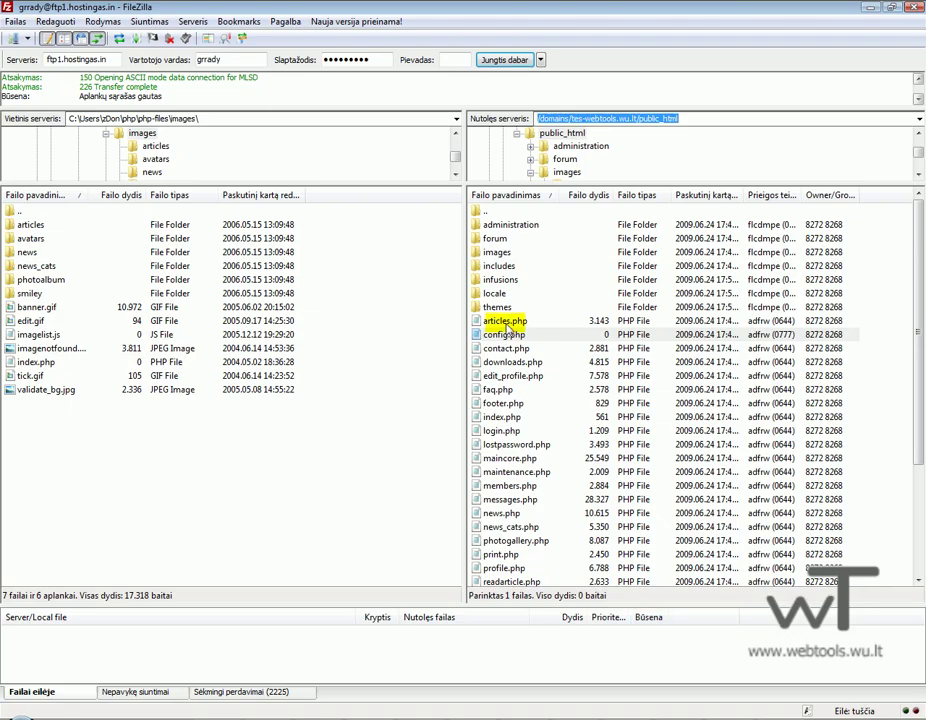
Set config.php's permissions back to 644.
{"action": "right_click", "coordinate": [507, 334]}
{"action": "left_click", "coordinate": [558, 459]}
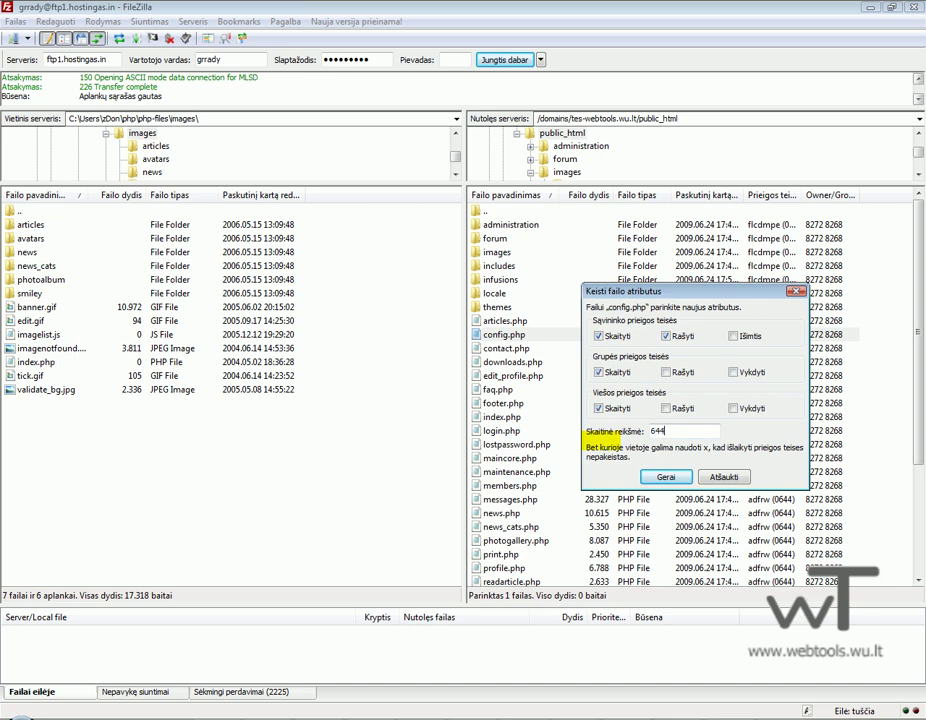
{"action": "key", "text": "Return"}
Delete setup.php from the server.
{"action": "left_click", "coordinate": [522, 513]}
{"action": "scroll", "coordinate": [530, 515], "scroll_direction": "down", "scroll_amount": 4}
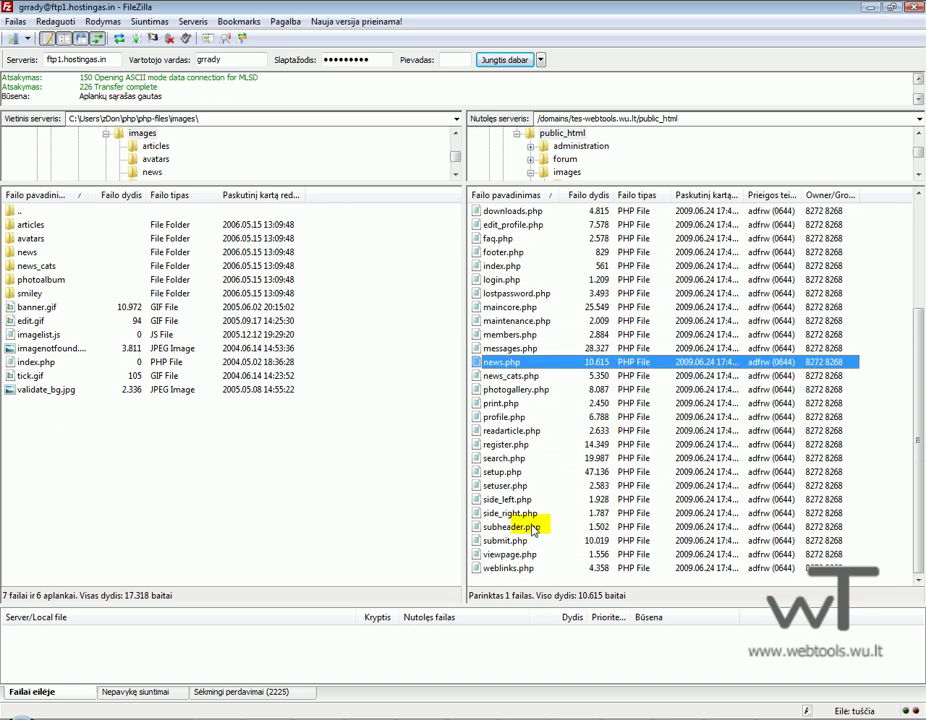
{"action": "left_click", "coordinate": [506, 472]}
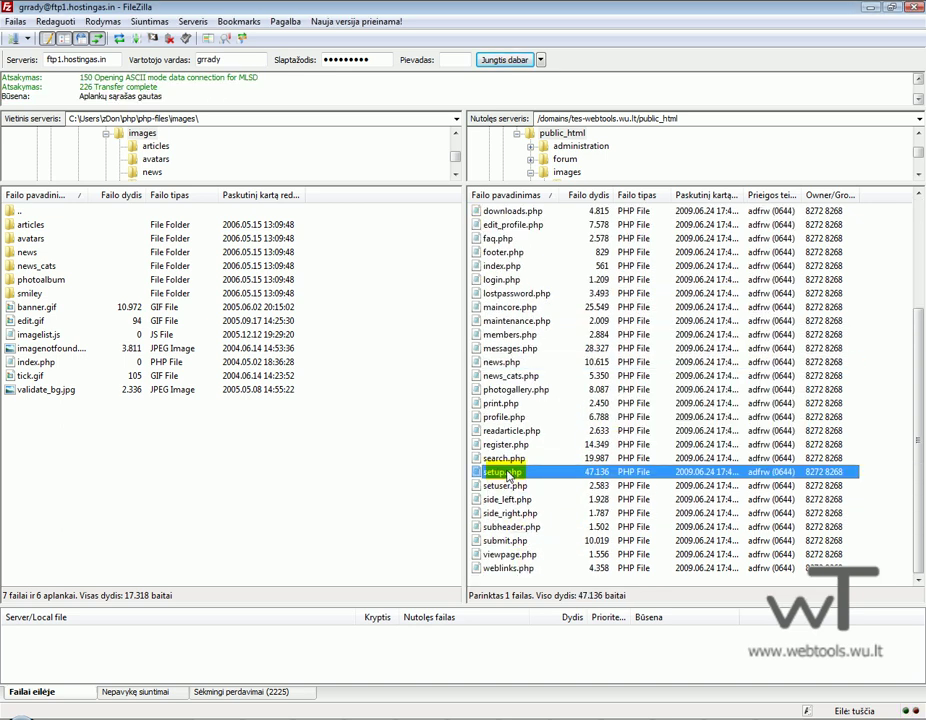
{"action": "key", "text": "Delete"}
{"action": "key", "text": "Return"}
{"action": "key", "text": "alt+Tab"}
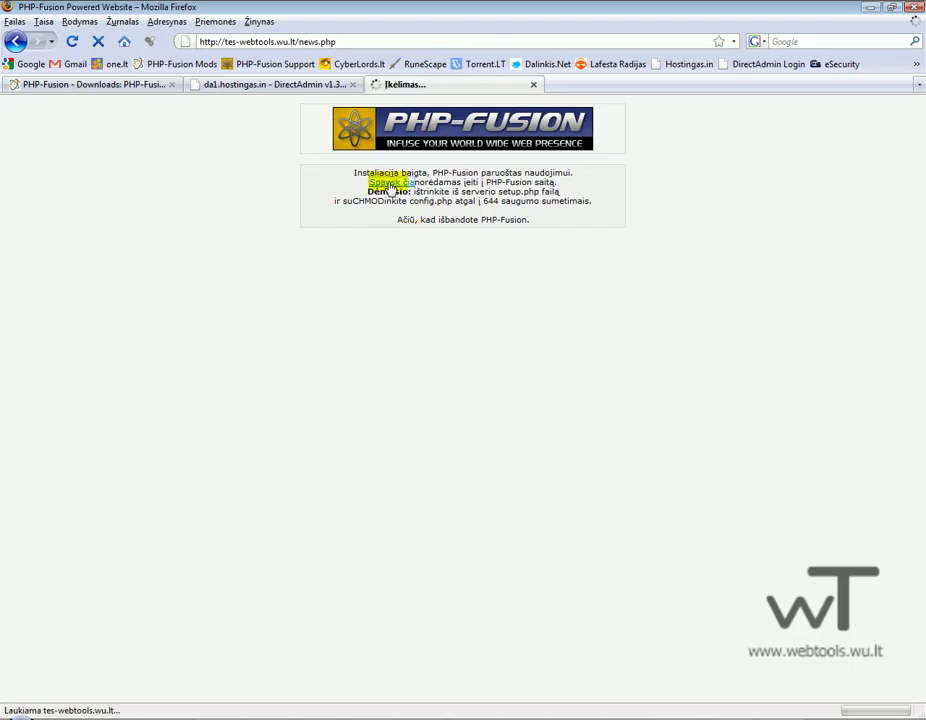
Open the new site, log in with the administrator credentials, and open Administracijos panelė.
{"action": "left_click", "coordinate": [390, 183]}
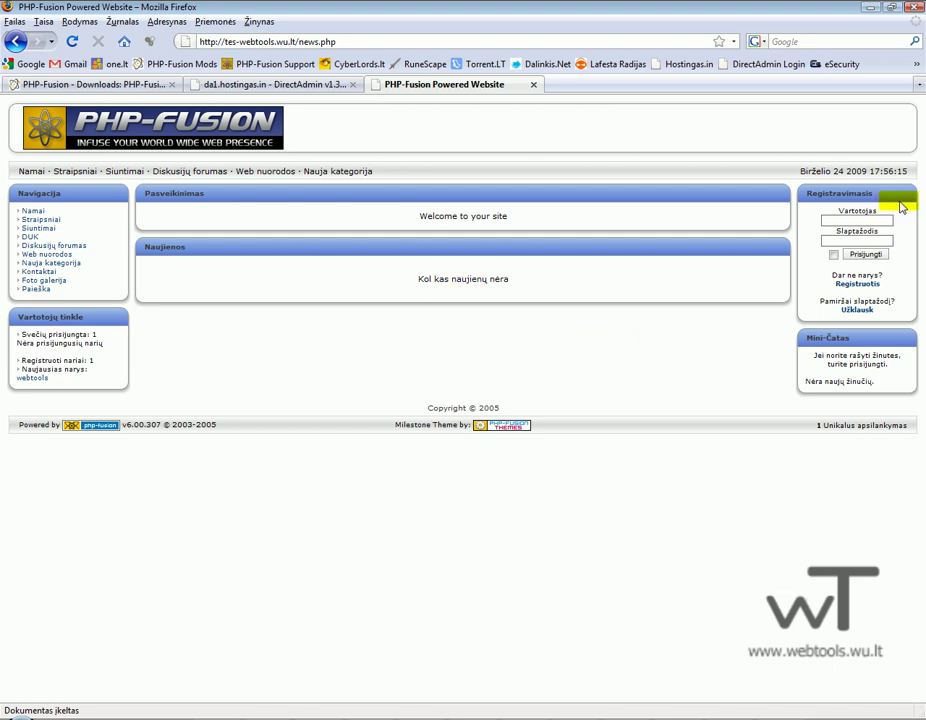
{"action": "double_click", "coordinate": [862, 221]}
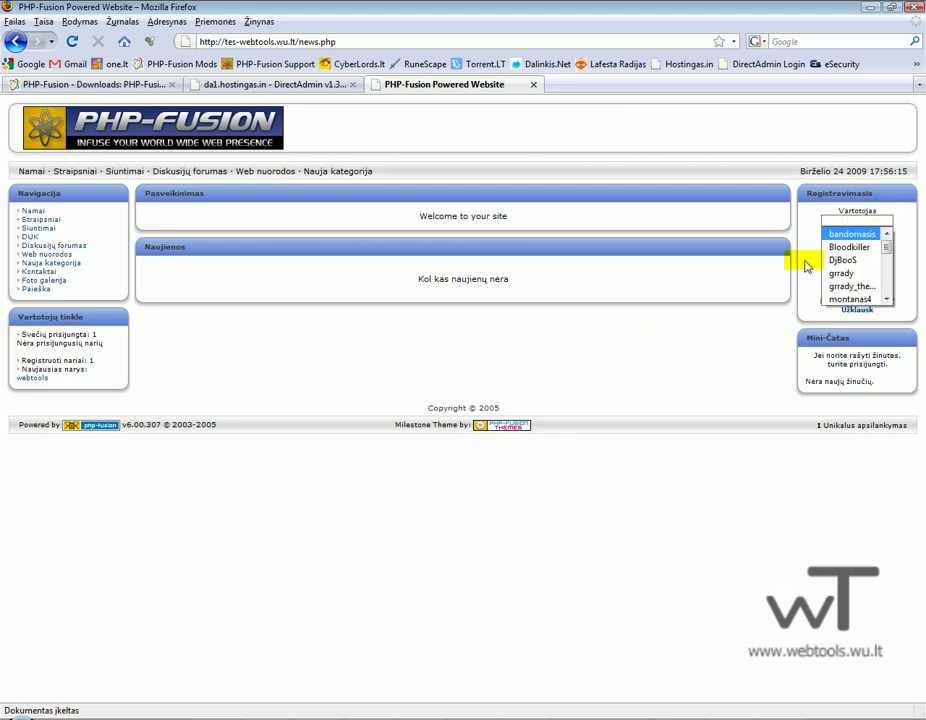
{"action": "left_click", "coordinate": [806, 262]}
{"action": "left_click", "coordinate": [845, 221]}
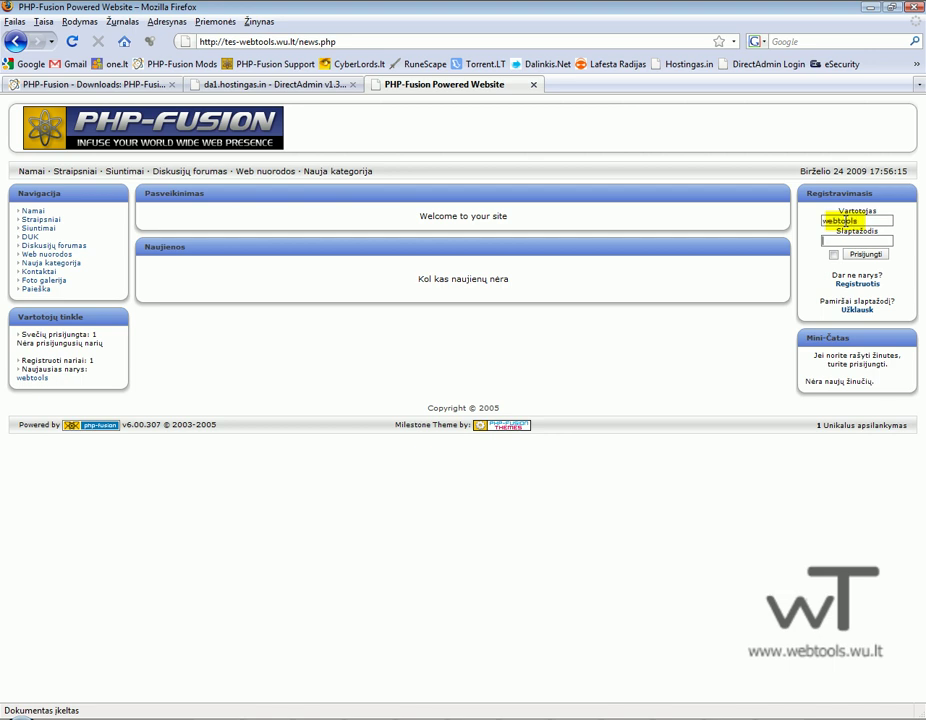
{"action": "key", "text": "Return"}
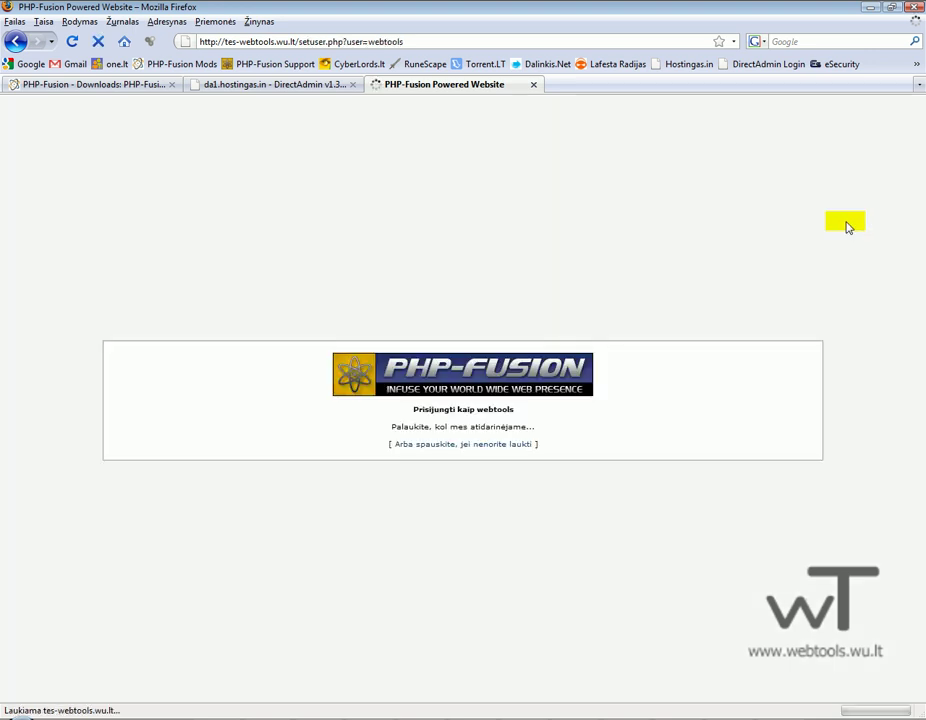
{"action": "left_click", "coordinate": [503, 441]}
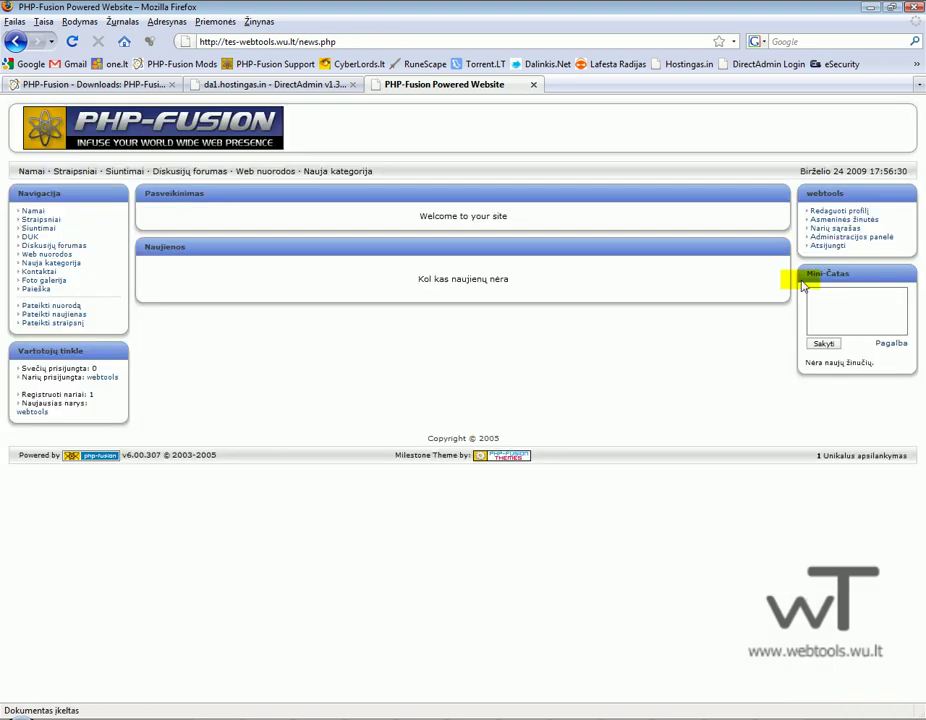
{"action": "left_click", "coordinate": [812, 237]}
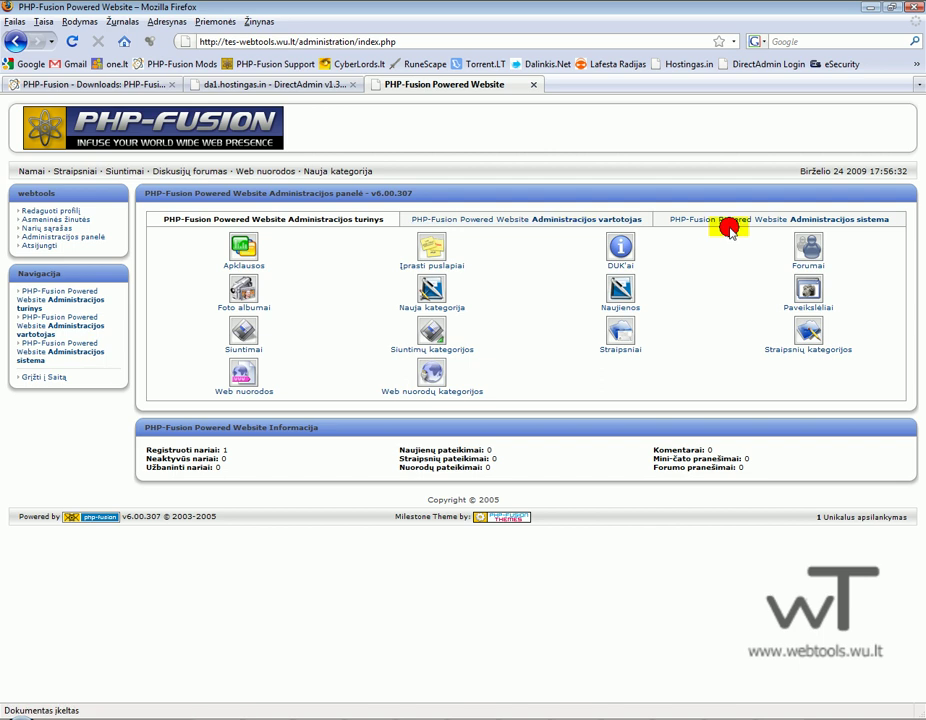
In Pagrindiniai nustatymai, set the intro text to 'Welcome to webtools testing webstie'.
{"action": "left_click", "coordinate": [793, 221]}
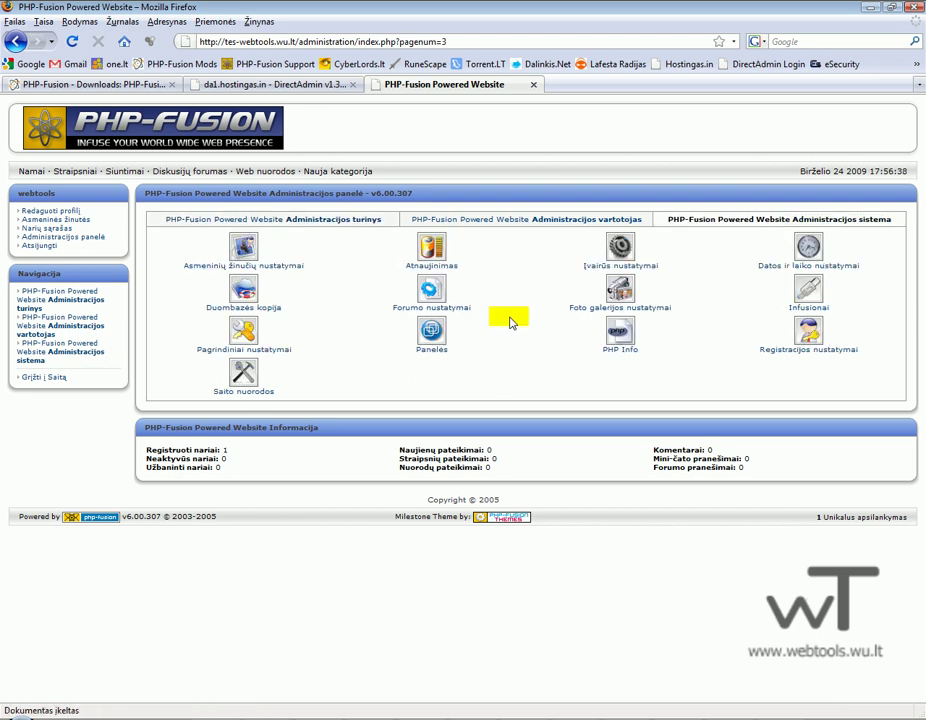
{"action": "left_click", "coordinate": [244, 336]}
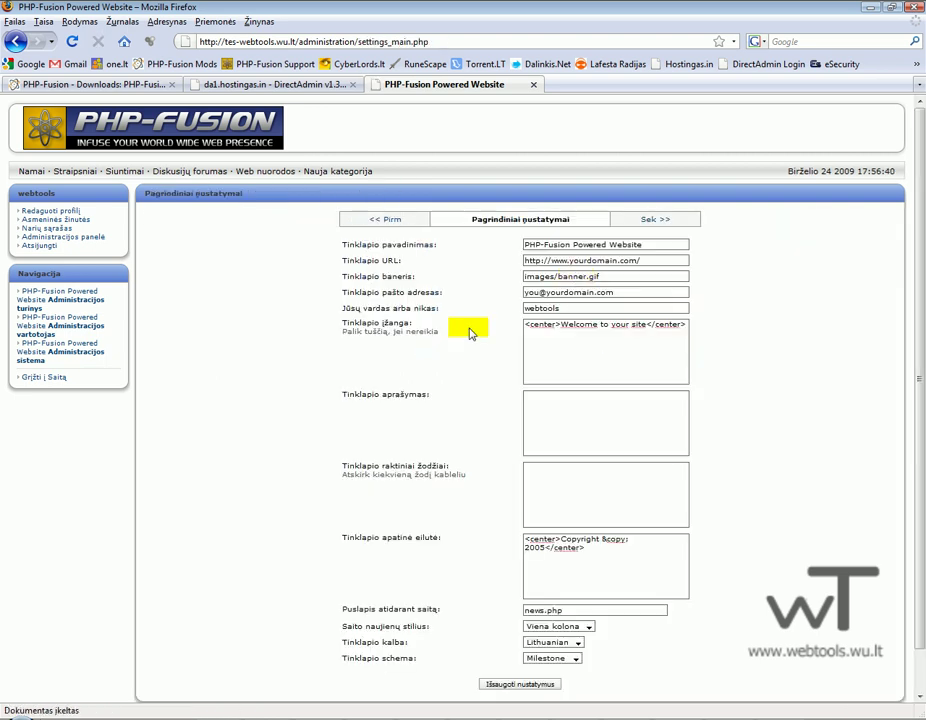
{"action": "left_click_drag", "start_coordinate": [646, 325], "coordinate": [561, 328]}
{"action": "type", "text": "We"}
{"action": "type", "text": "lcome to web"}
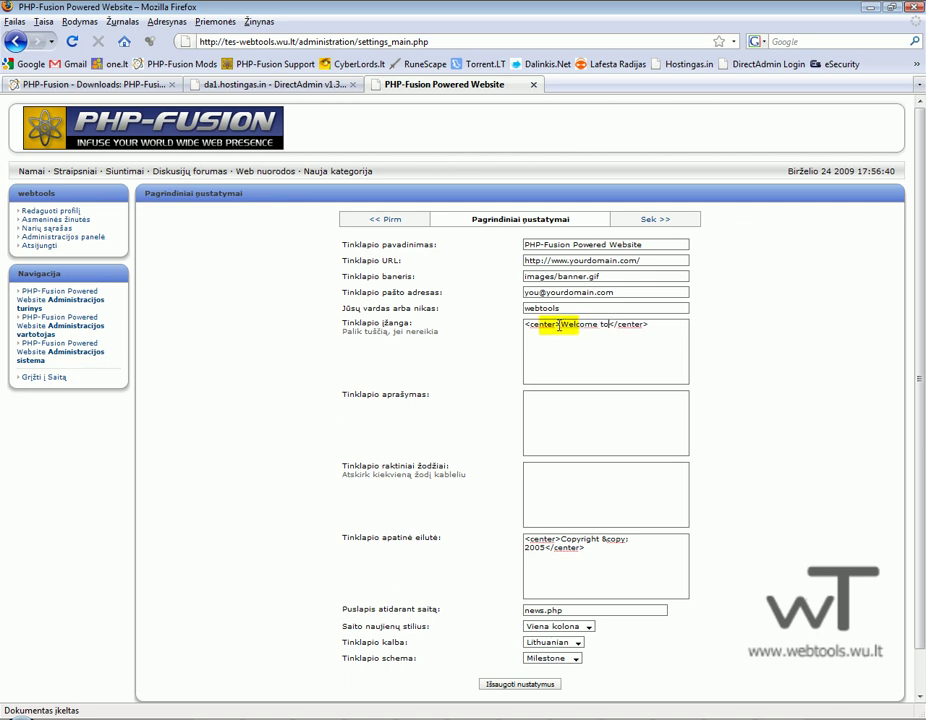
{"action": "type", "text": "tools testing webstie"}
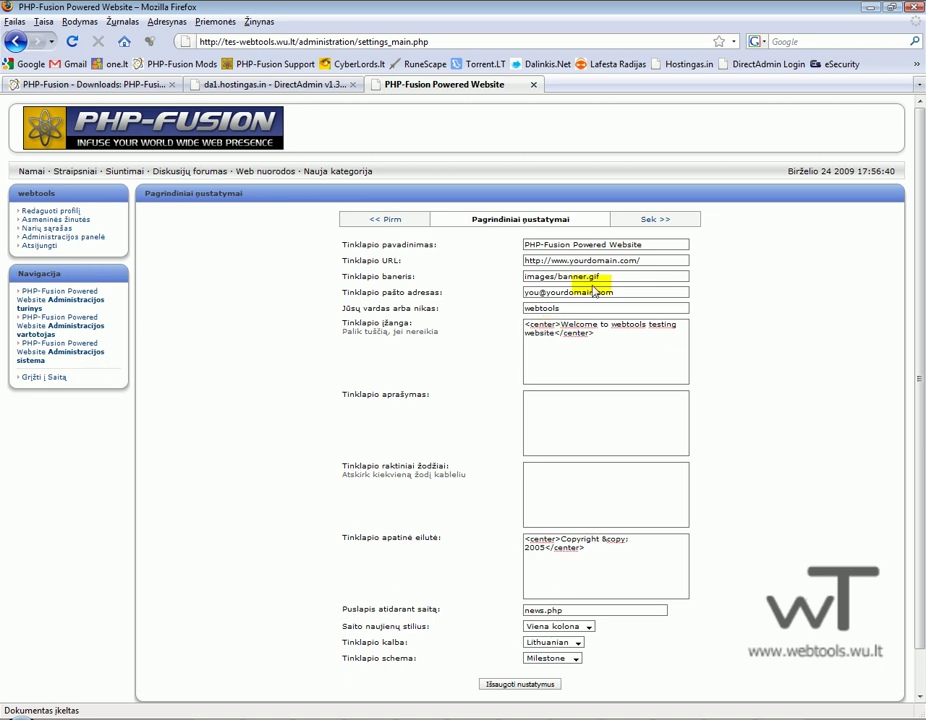
Change the site name, URL, contact e-mail and footer year to 2009, then save.
{"action": "triple_click", "coordinate": [645, 244]}
{"action": "type", "text": "WebTool"}
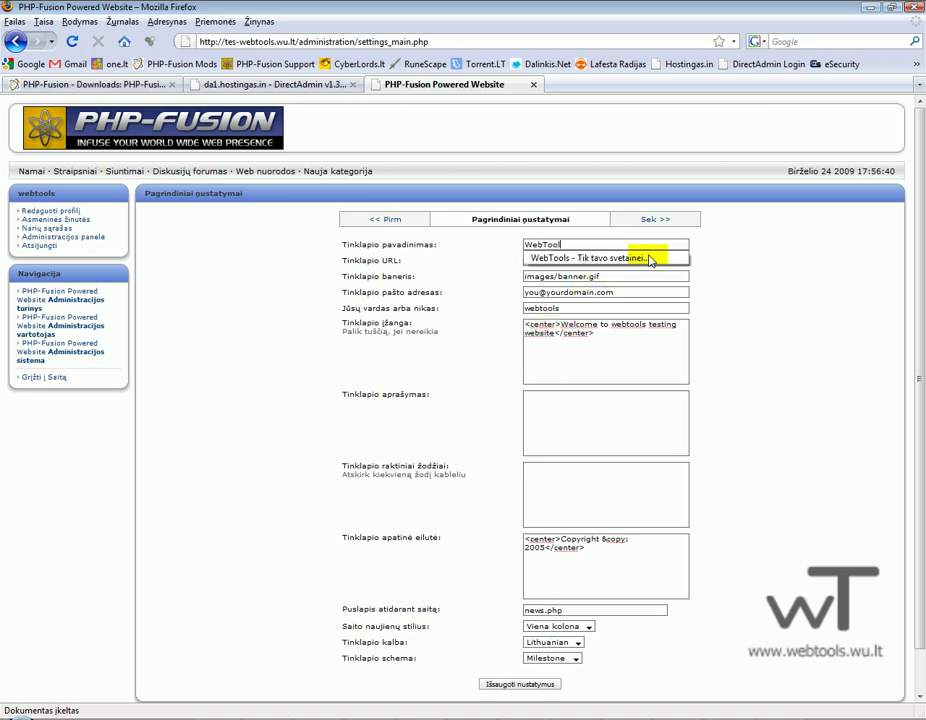
{"action": "type", "text": "S se"}
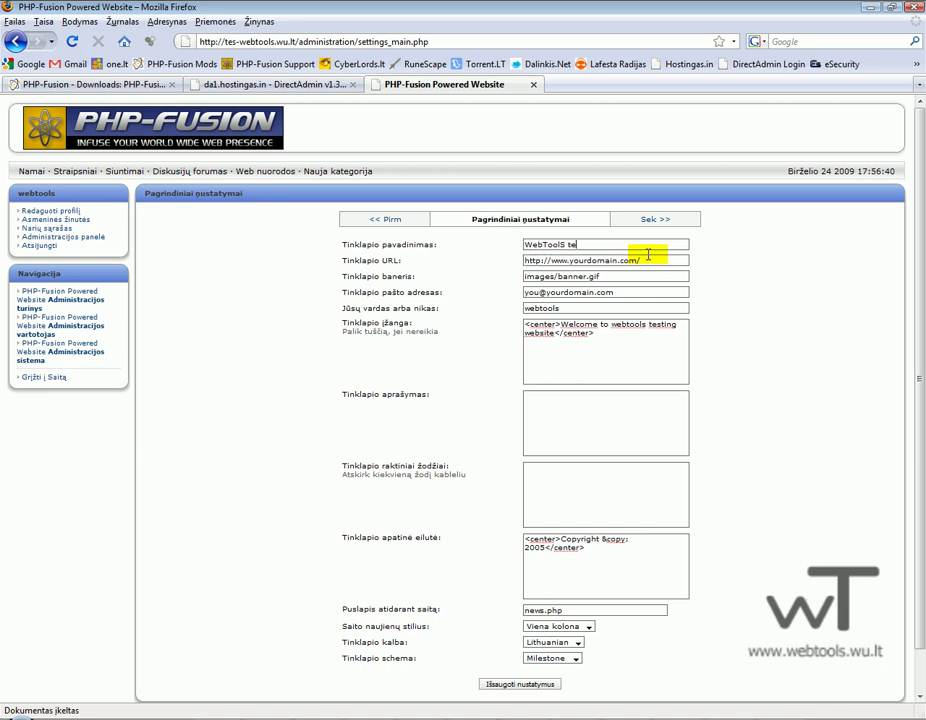
{"action": "left_click_drag", "start_coordinate": [648, 258], "coordinate": [558, 261]}
{"action": "type", "text": "test site"}
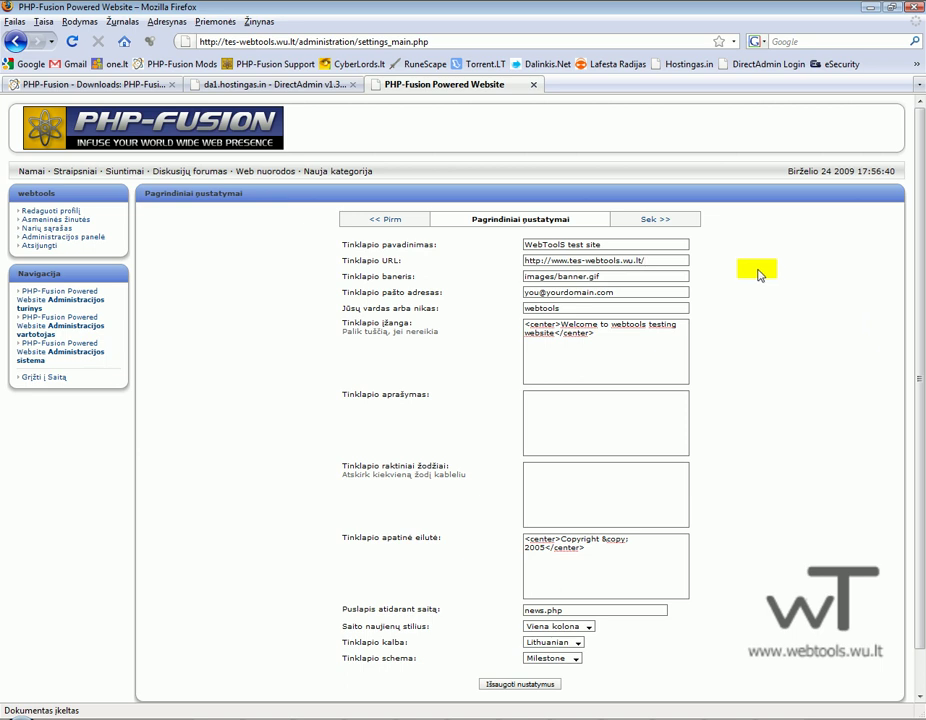
{"action": "left_click_drag", "start_coordinate": [616, 291], "coordinate": [375, 322]}
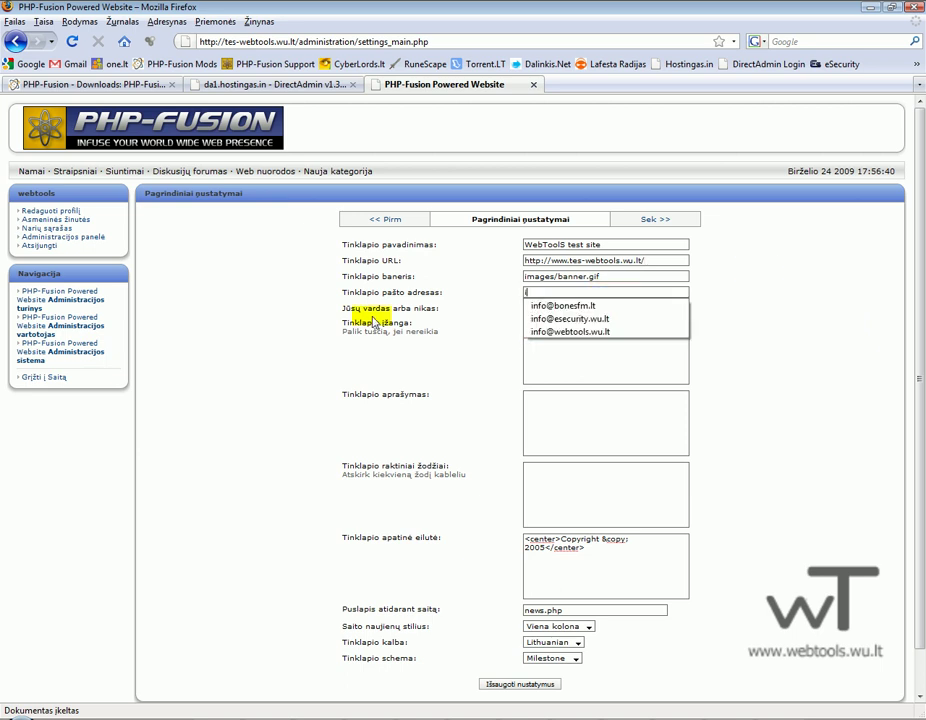
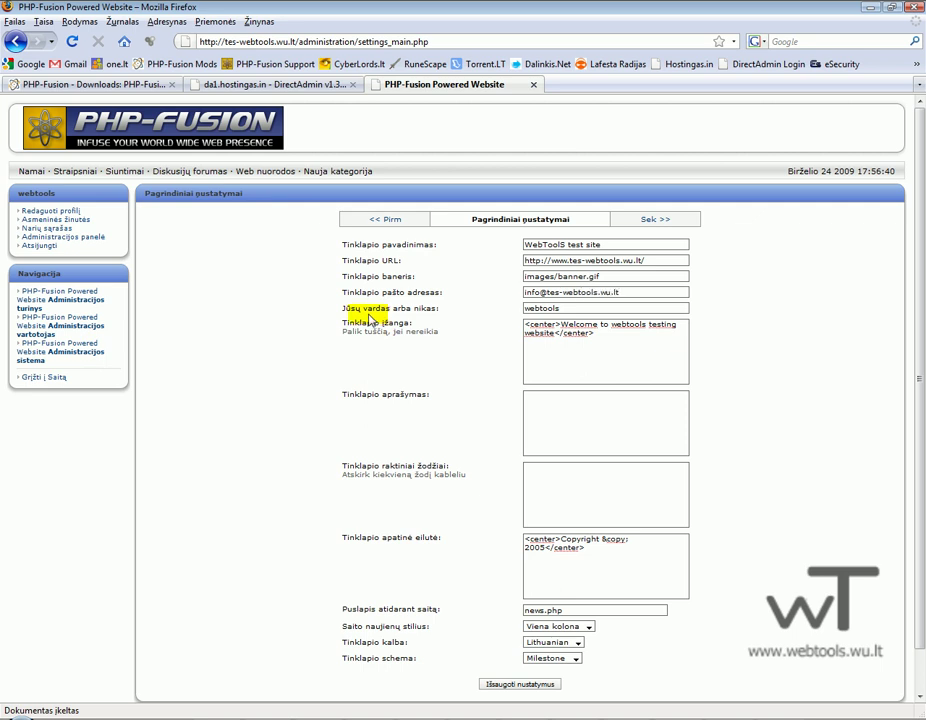
{"action": "left_click_drag", "start_coordinate": [541, 549], "coordinate": [520, 550]}
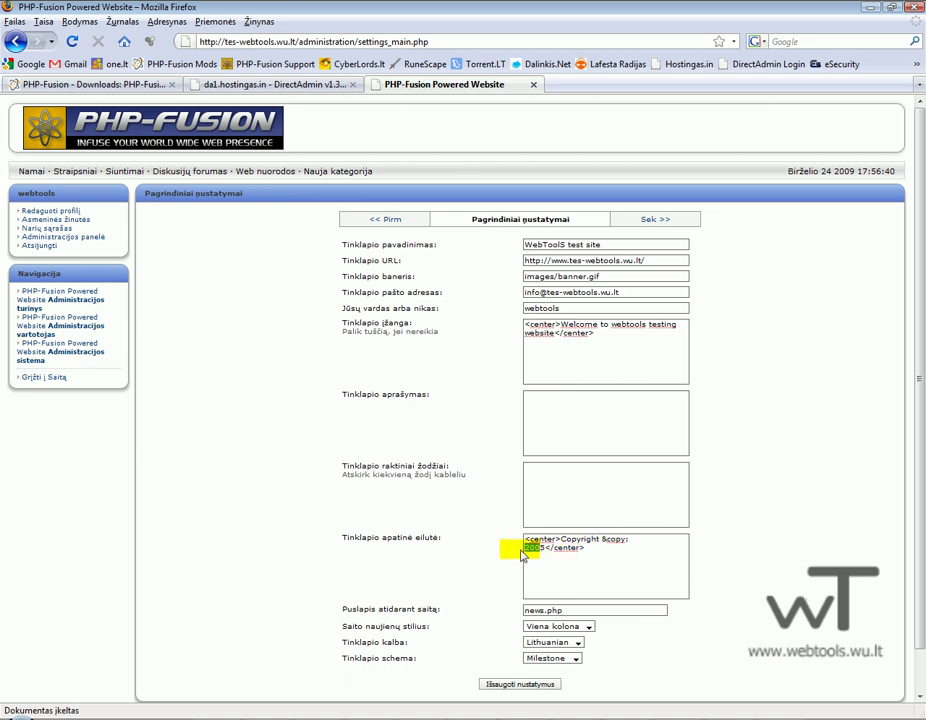
{"action": "type", "text": "2009"}
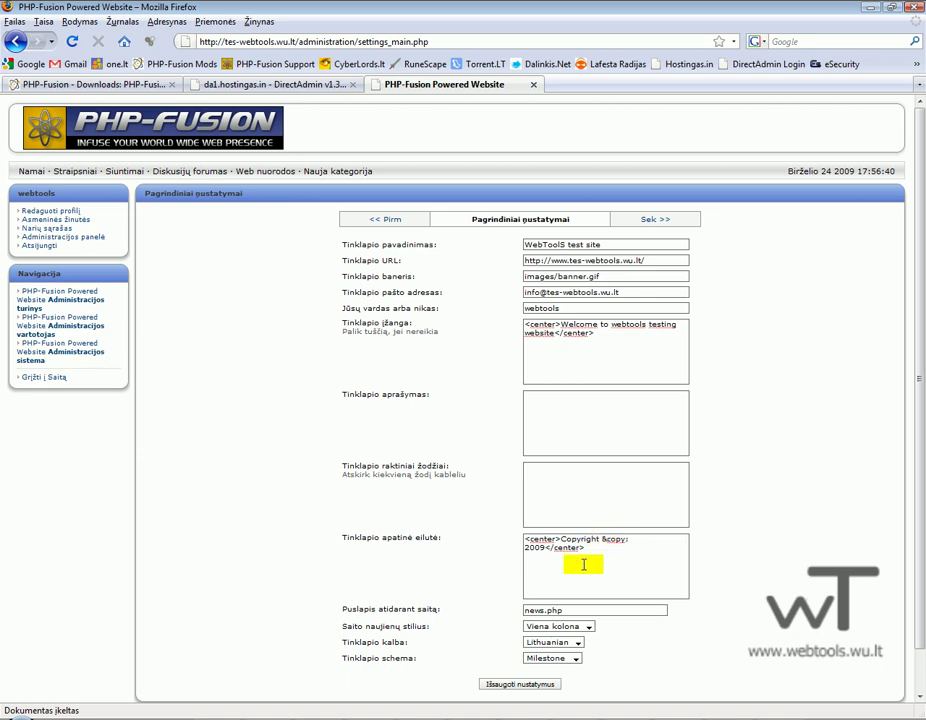
{"action": "scroll", "coordinate": [585, 585], "scroll_direction": "down", "scroll_amount": 1}
{"action": "left_click", "coordinate": [536, 645]}
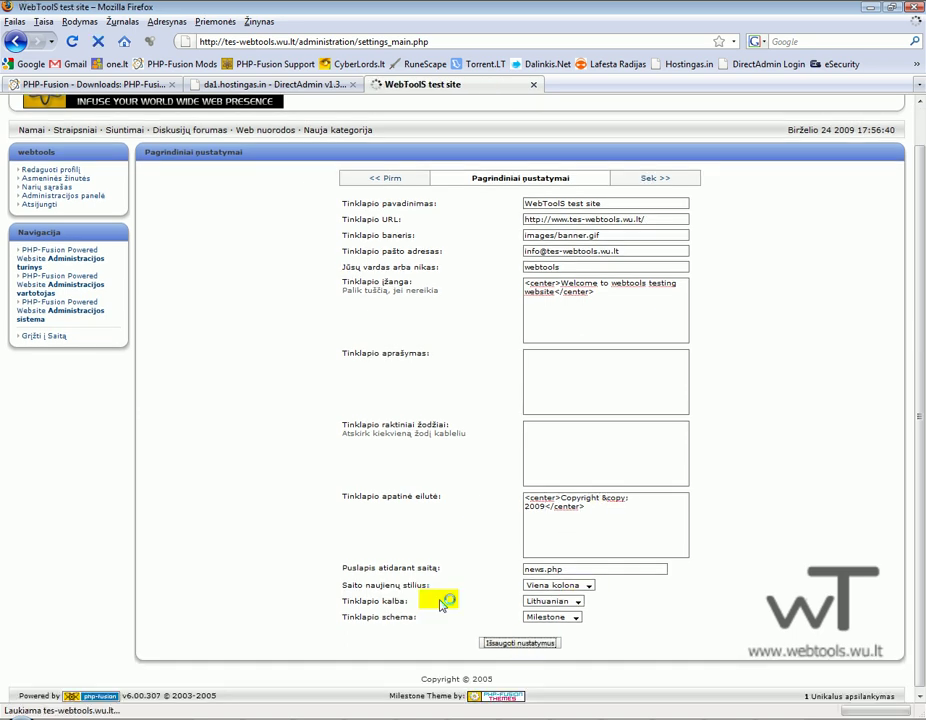
View the front page's new welcome message, then stop the Camtasia recording from the tray.
{"action": "left_click", "coordinate": [44, 353]}
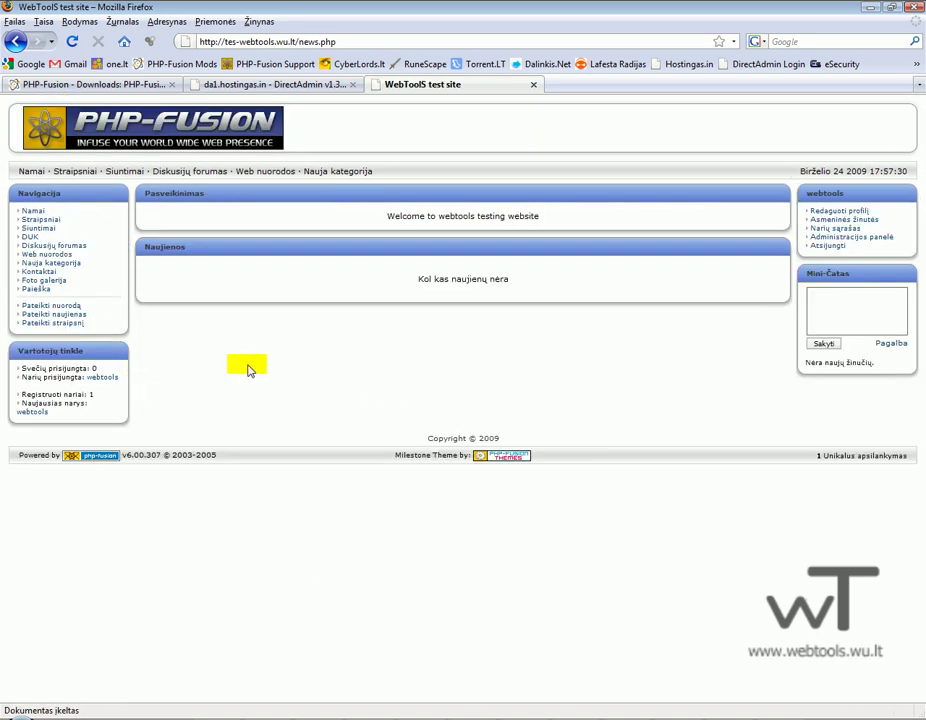
{"action": "left_click_drag", "start_coordinate": [309, 226], "coordinate": [606, 231]}
{"action": "left_click", "coordinate": [597, 300]}
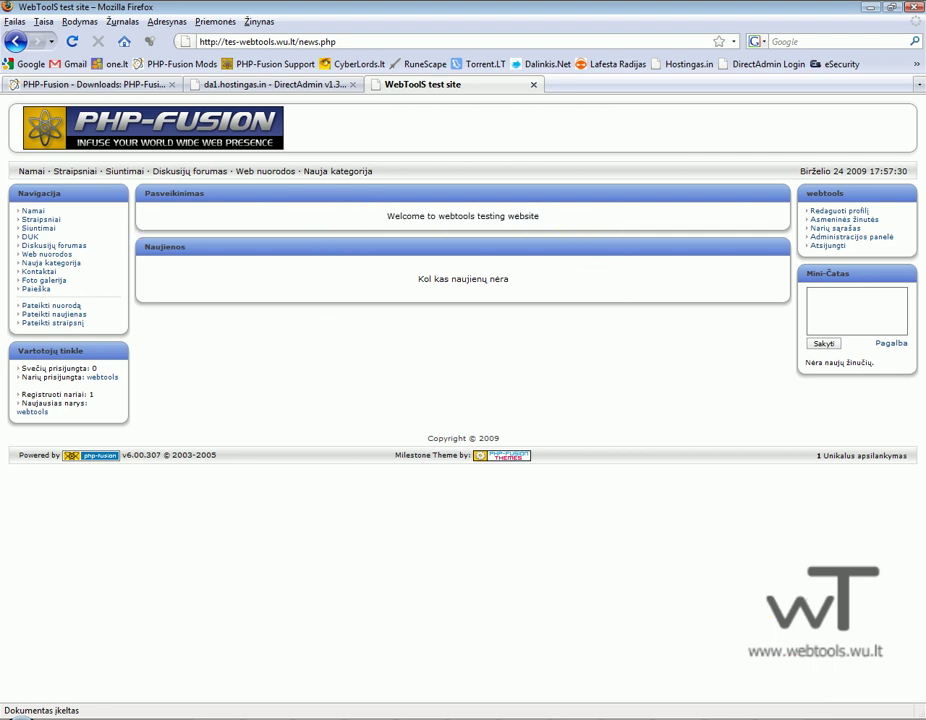
{"action": "right_click", "coordinate": [845, 719]}
{"action": "left_click", "coordinate": [786, 644]}
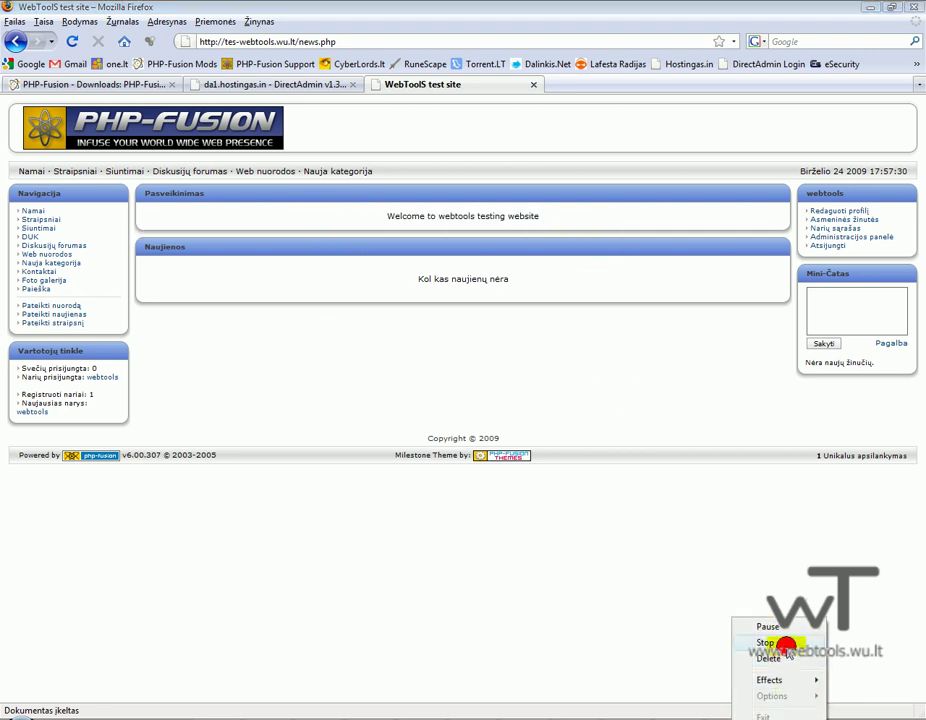